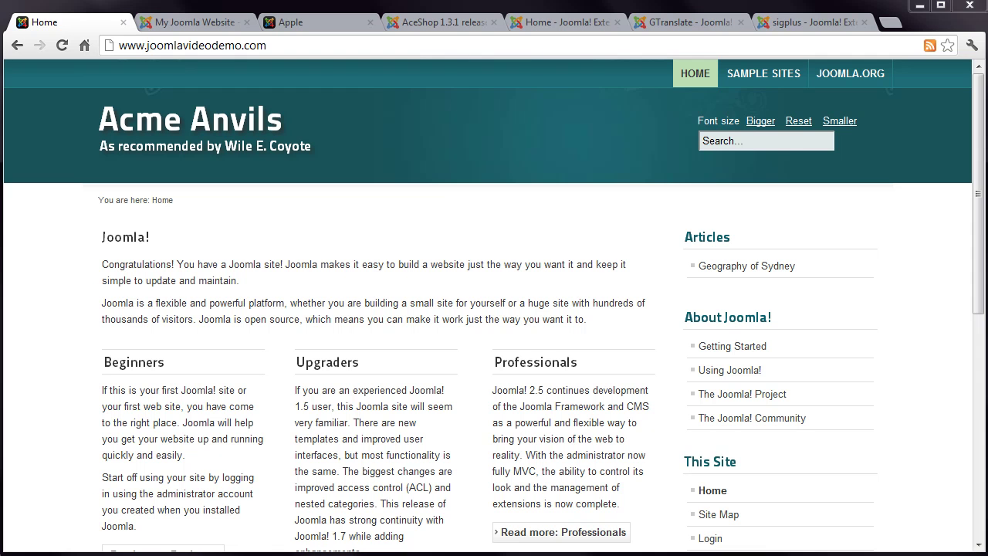
# Step: View the installed components in the administration panel, then return to the Acme Anvils front page
pyautogui.click(192, 23)
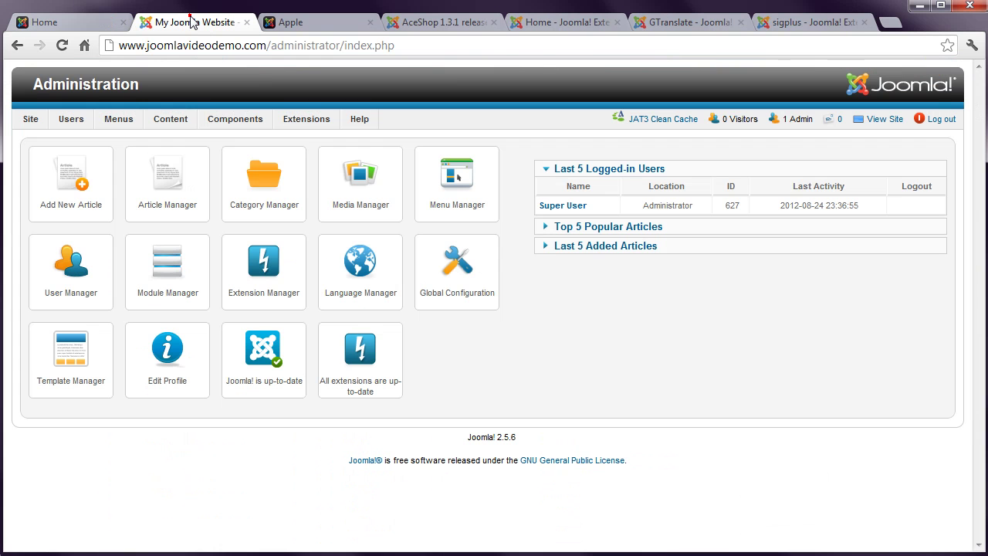
pyautogui.click(236, 119)
pyautogui.click(98, 22)
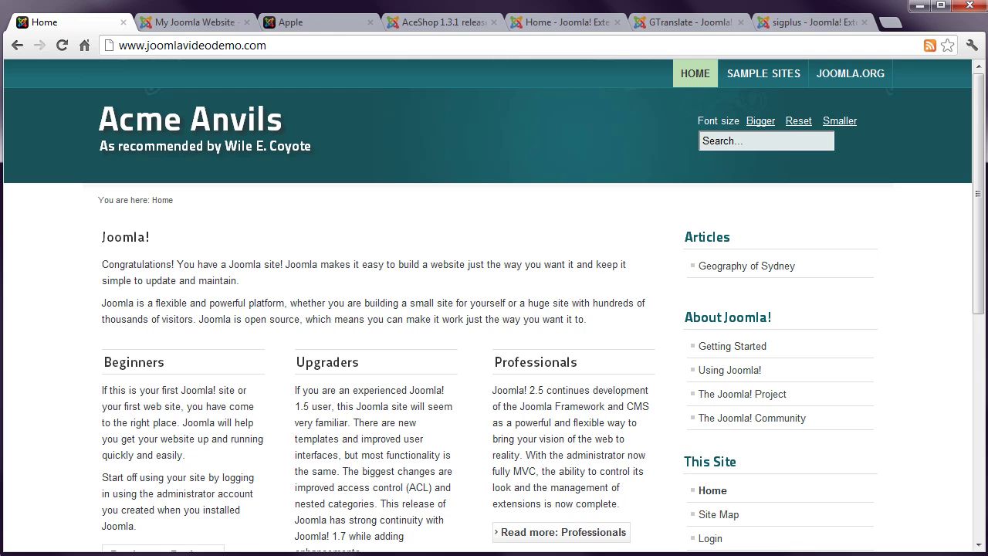
# Step: Browse the AceShop Apple product list and the 1.3.1 release page, then open the Joomla Extensions Directory
pyautogui.click(309, 24)
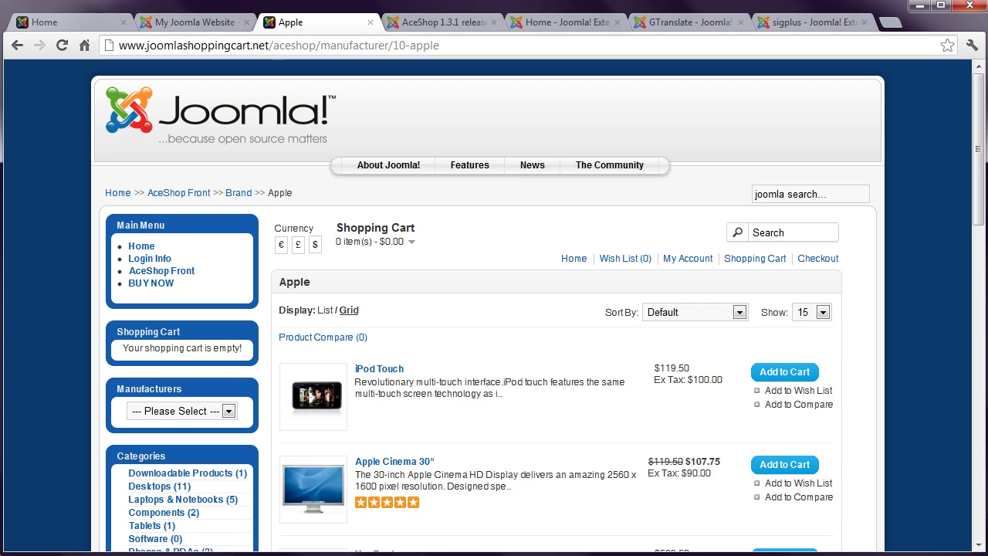
pyautogui.moveTo(976, 125); pyautogui.dragTo(981, 177)
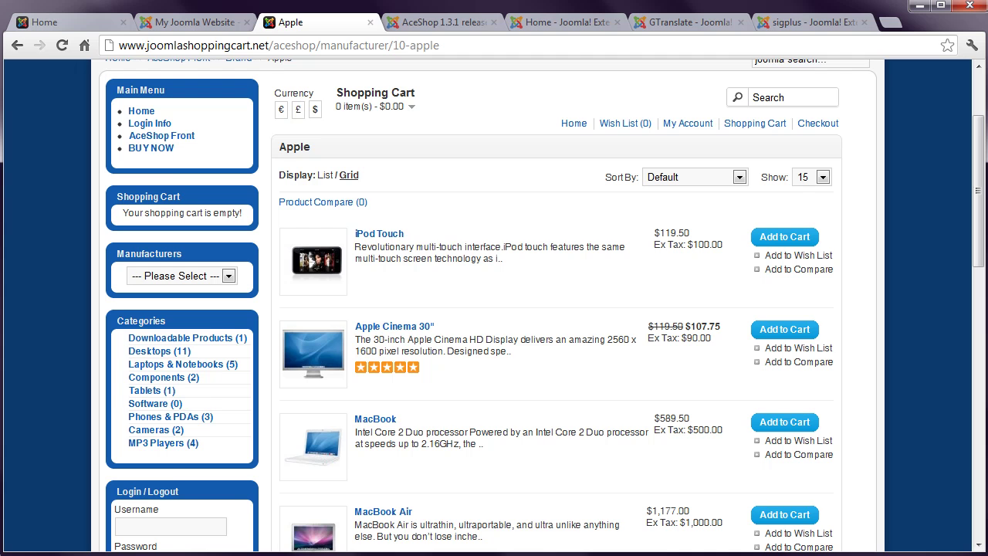
pyautogui.click(422, 21)
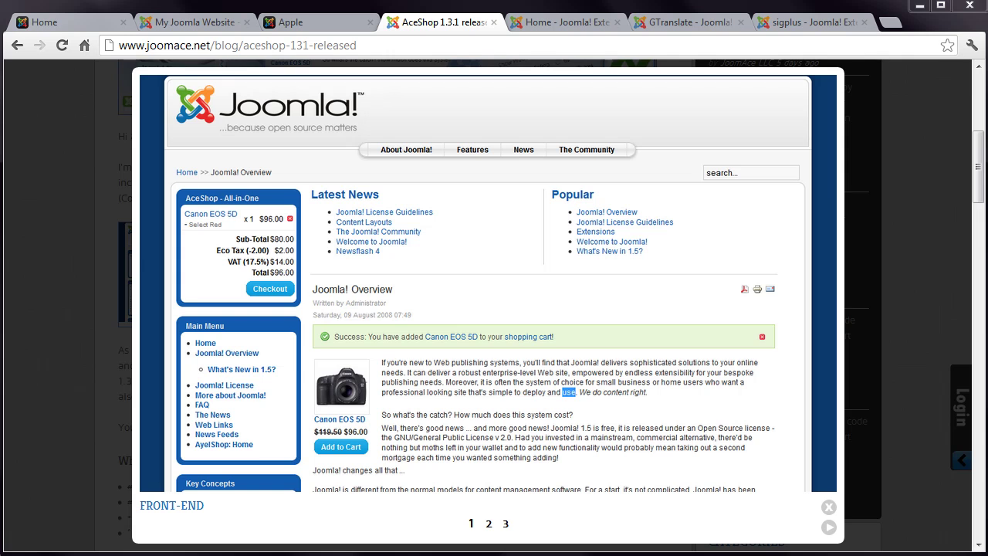
pyautogui.click(540, 23)
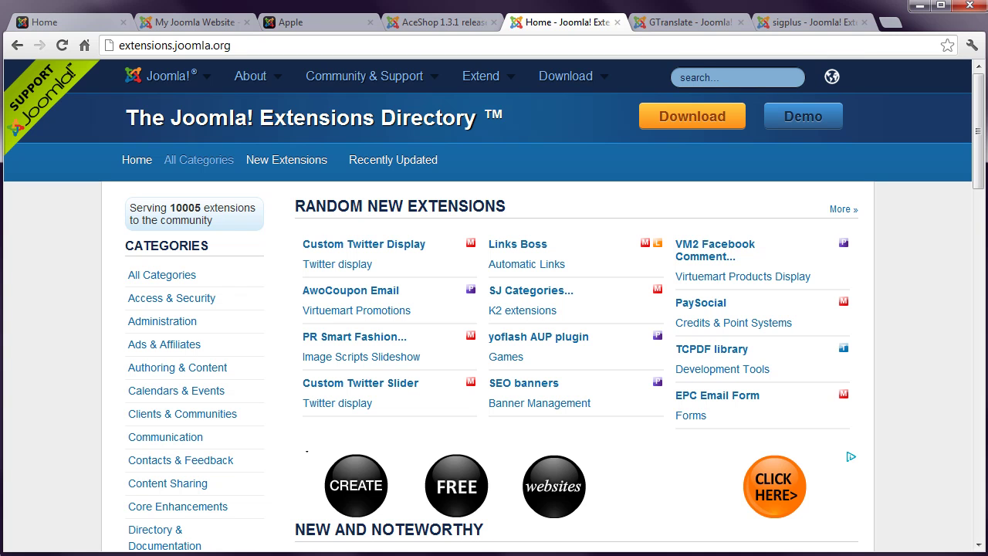
# Step: Browse Contacts & Feedback > Articles comments and open the Komento extension's details page
pyautogui.moveTo(977, 108); pyautogui.dragTo(977, 140)
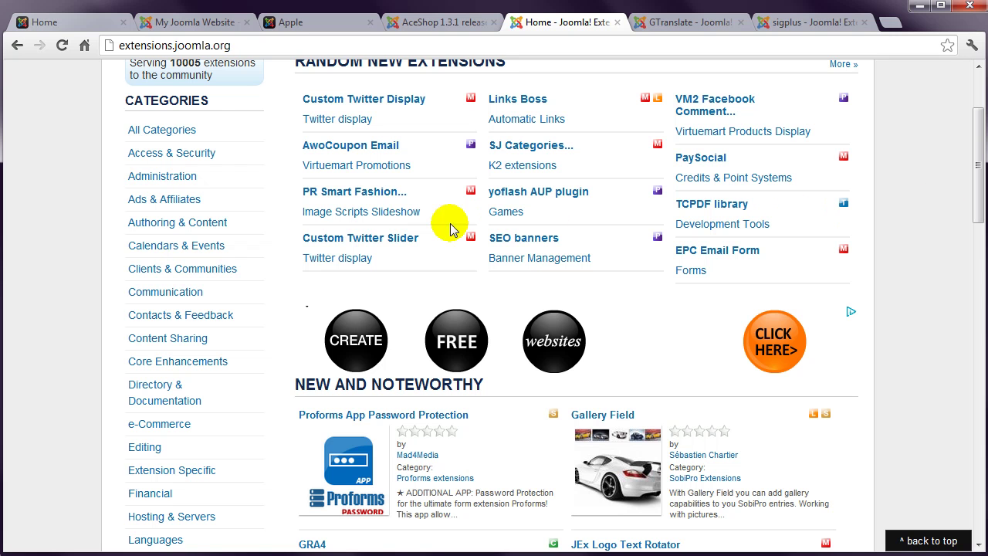
pyautogui.click(191, 321)
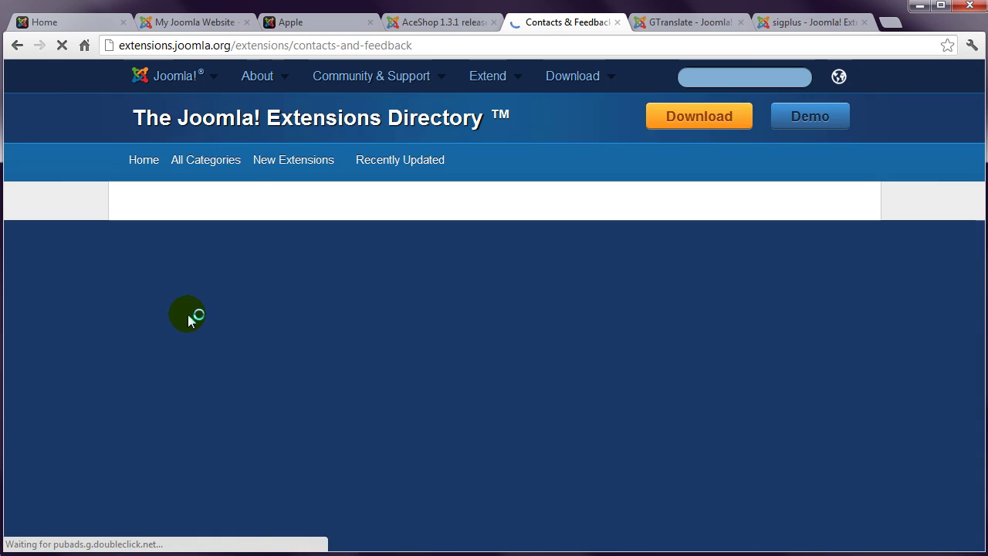
pyautogui.scroll(-3, 98, 323)
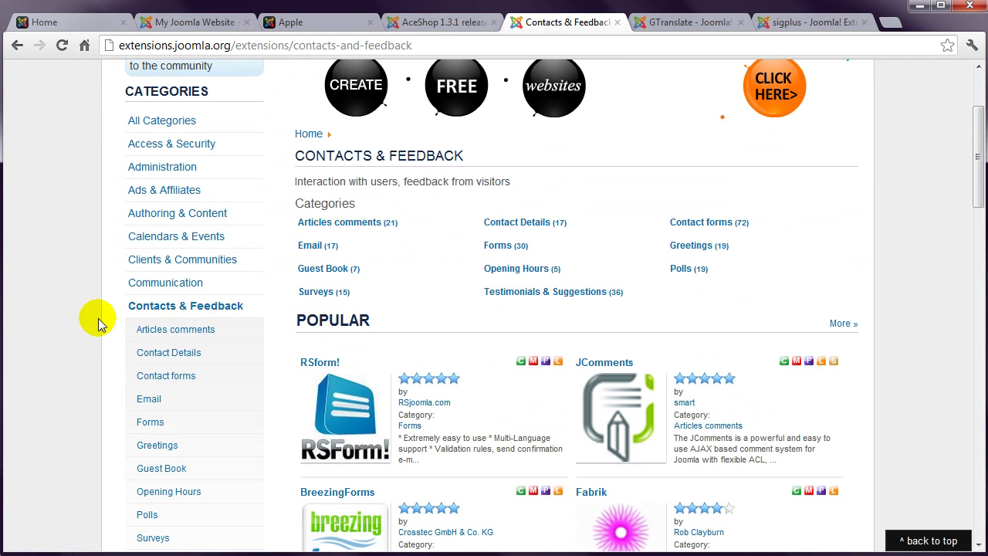
pyautogui.click(184, 331)
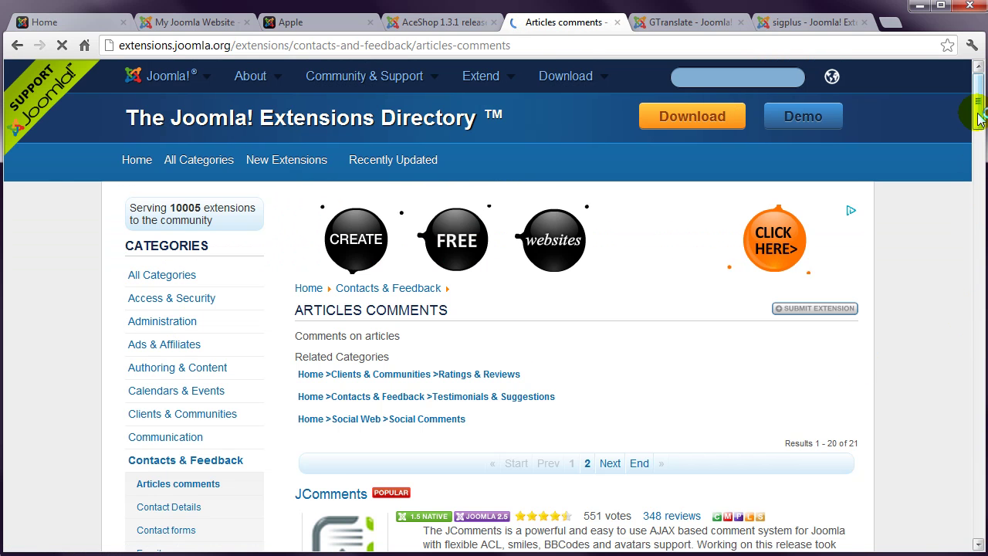
pyautogui.scroll(-5, 975, 152)
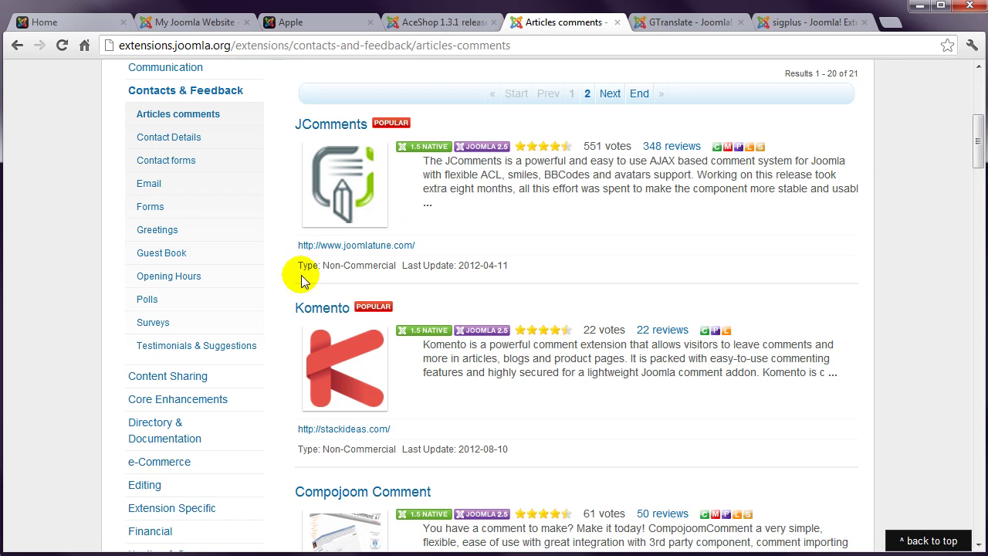
pyautogui.click(328, 309)
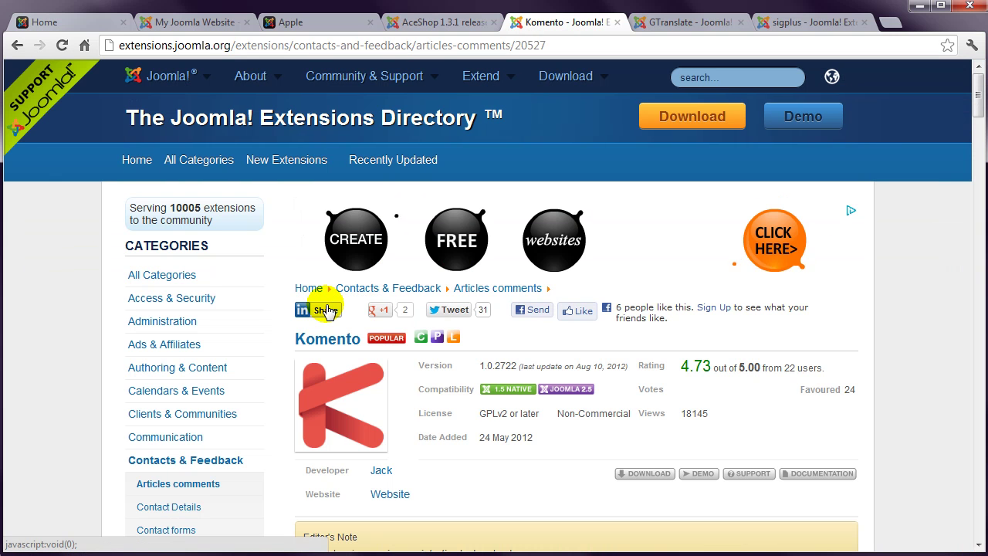
# Step: Read Komento's description and follow its DOWNLOAD link to stackideas.com
pyautogui.moveTo(978, 95); pyautogui.dragTo(978, 112)
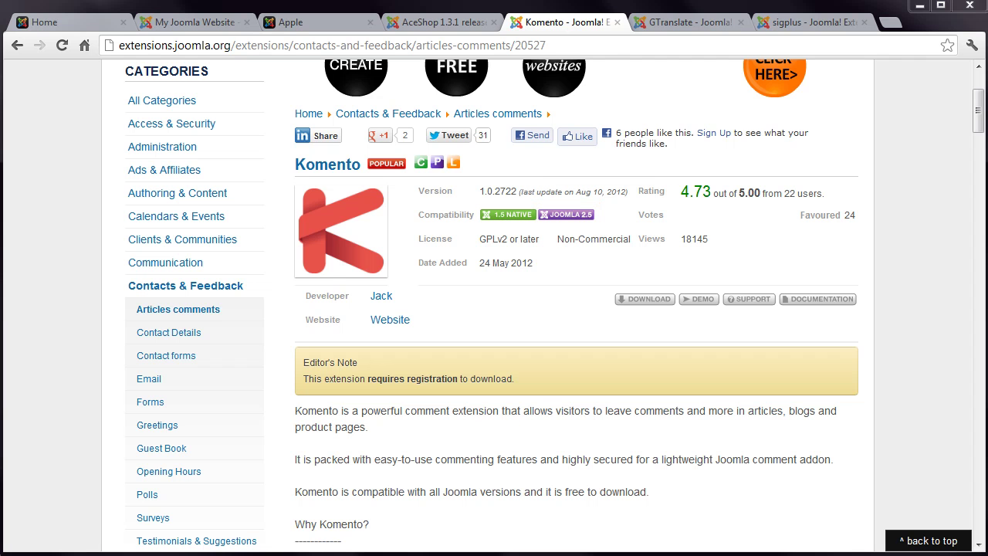
pyautogui.click(646, 303)
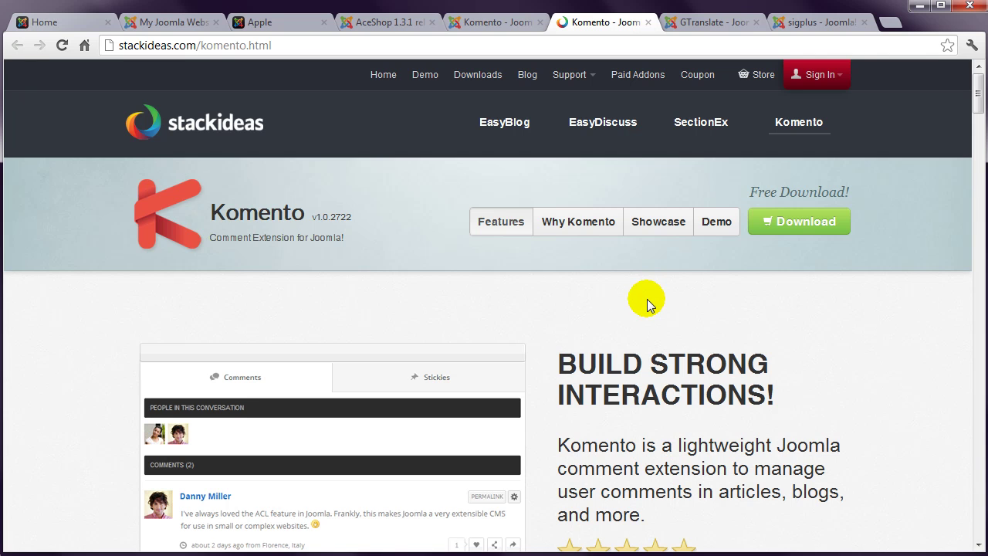
# Step: Open Komento's download plans and choose the Free plan
pyautogui.click(787, 230)
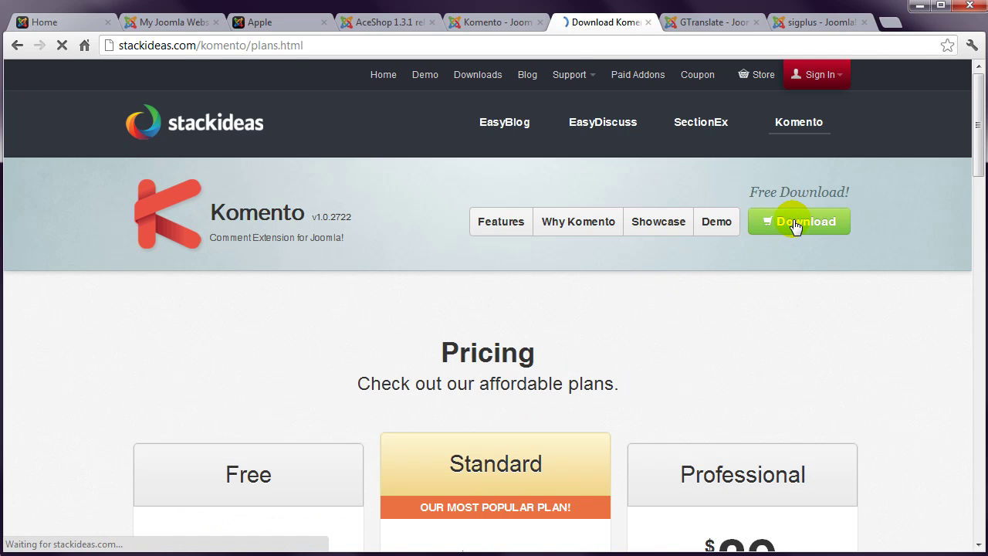
pyautogui.scroll(-6, 795, 225)
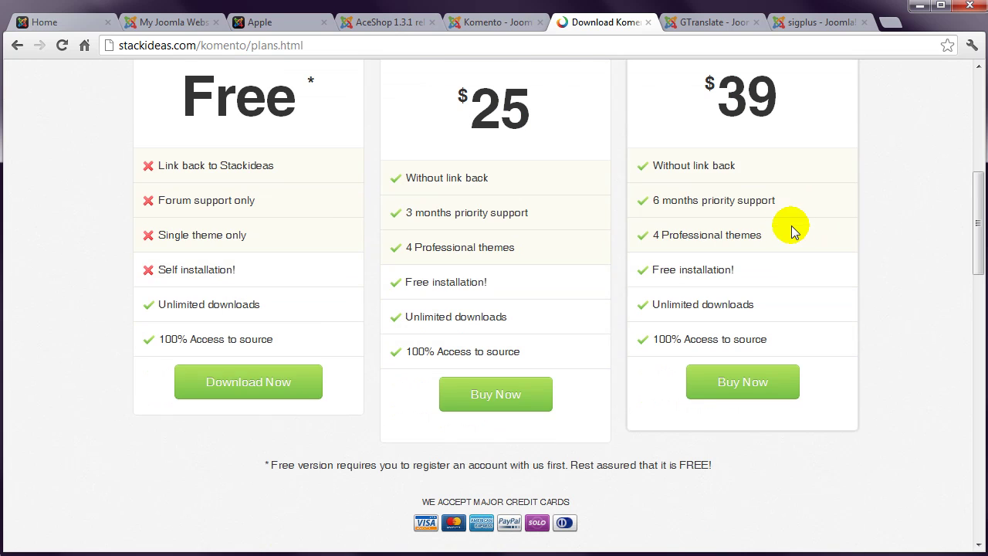
pyautogui.click(274, 386)
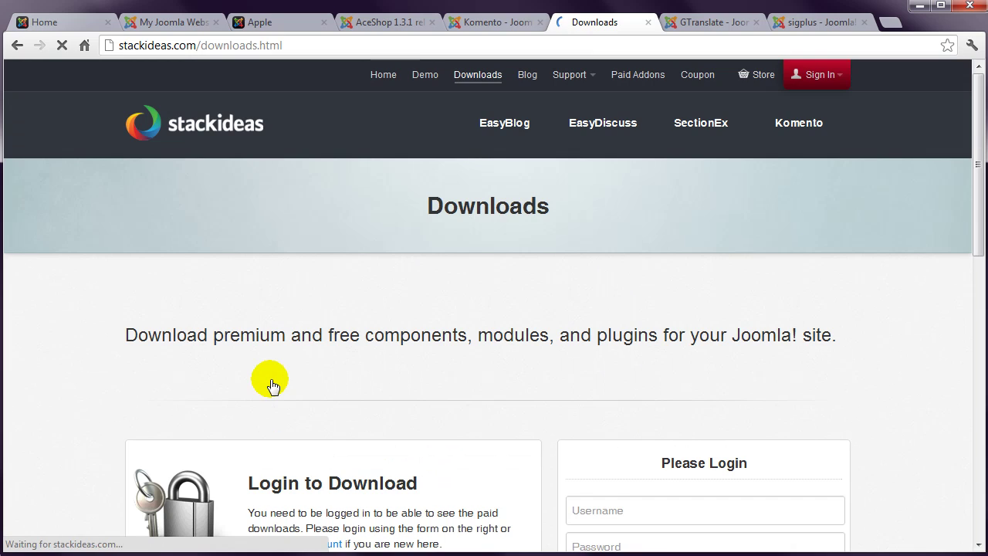
pyautogui.scroll(-3, 85, 370)
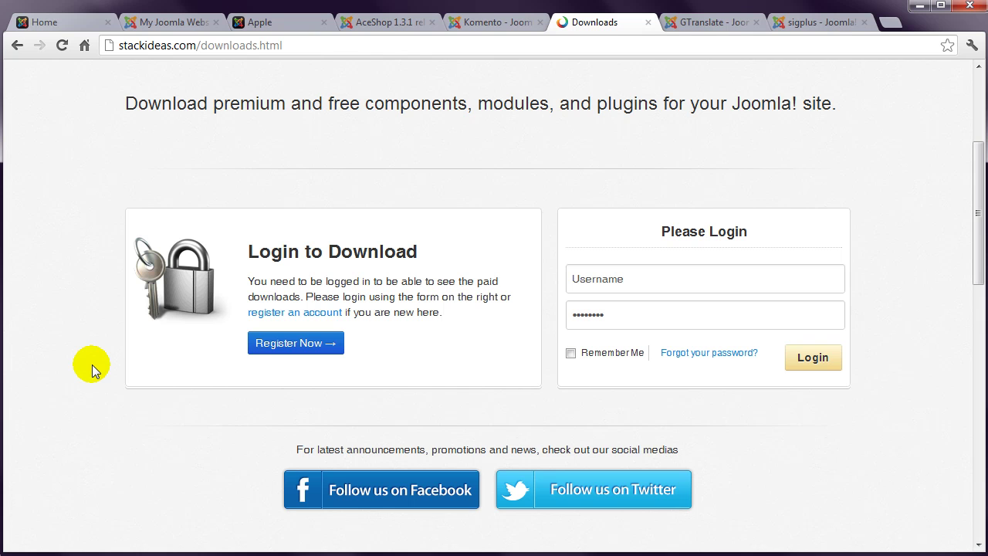
# Step: Log in with the account username and password
pyautogui.click(592, 280)
pyautogui.press('Tab')
pyautogui.write('******')
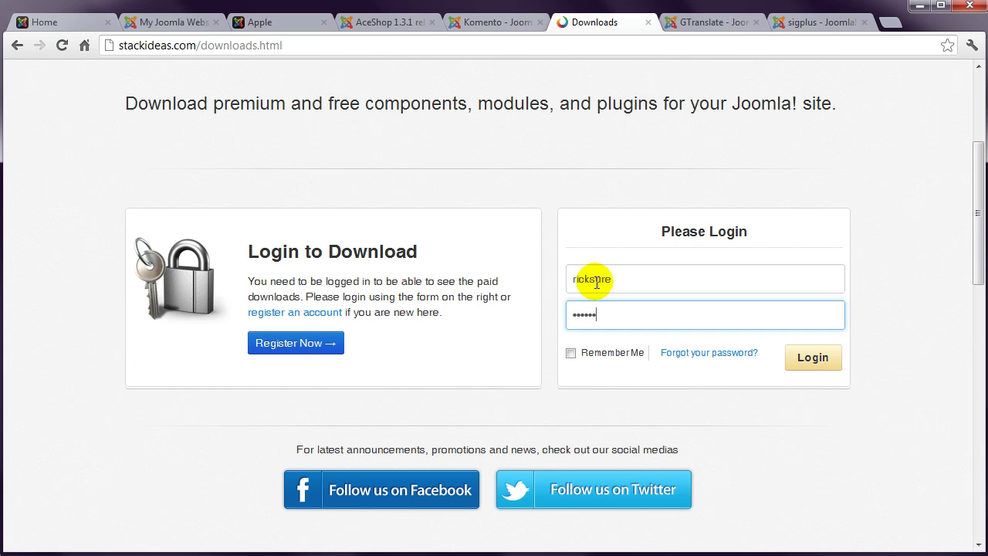
pyautogui.press('Return')
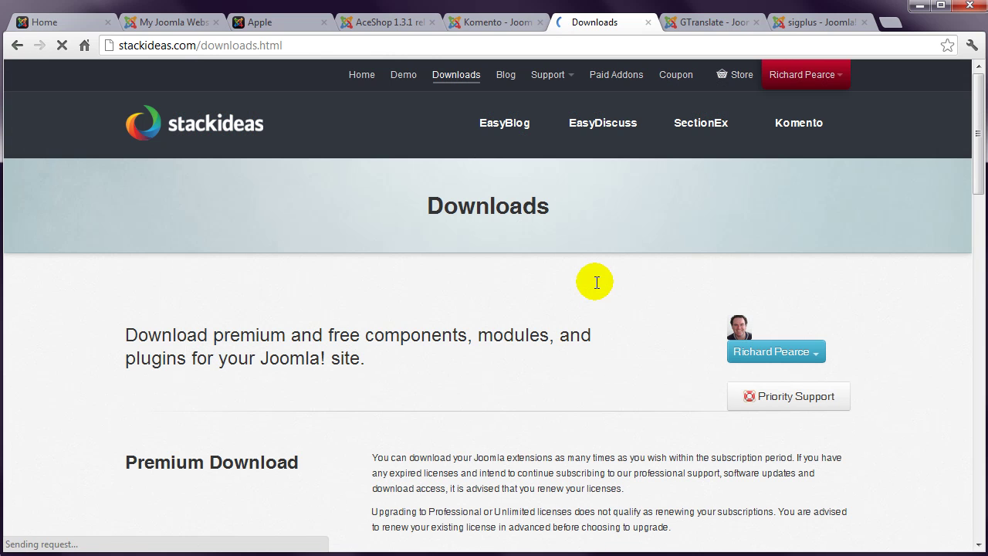
# Step: Go to Komento's download plans and pick the Free plan's Download Now
pyautogui.click(801, 130)
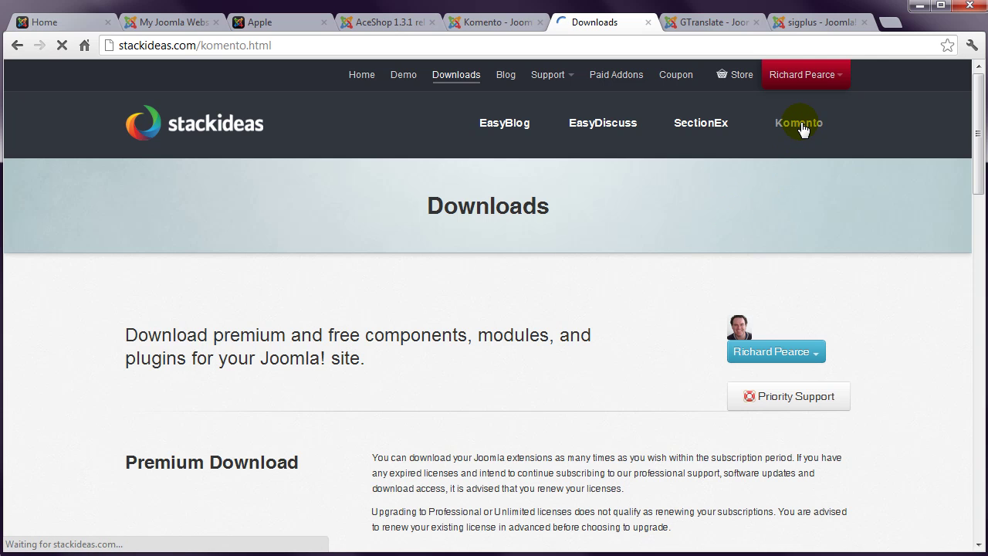
pyautogui.click(799, 224)
pyautogui.scroll(-5, 886, 386)
pyautogui.scroll(-1, 885, 386)
pyautogui.click(280, 397)
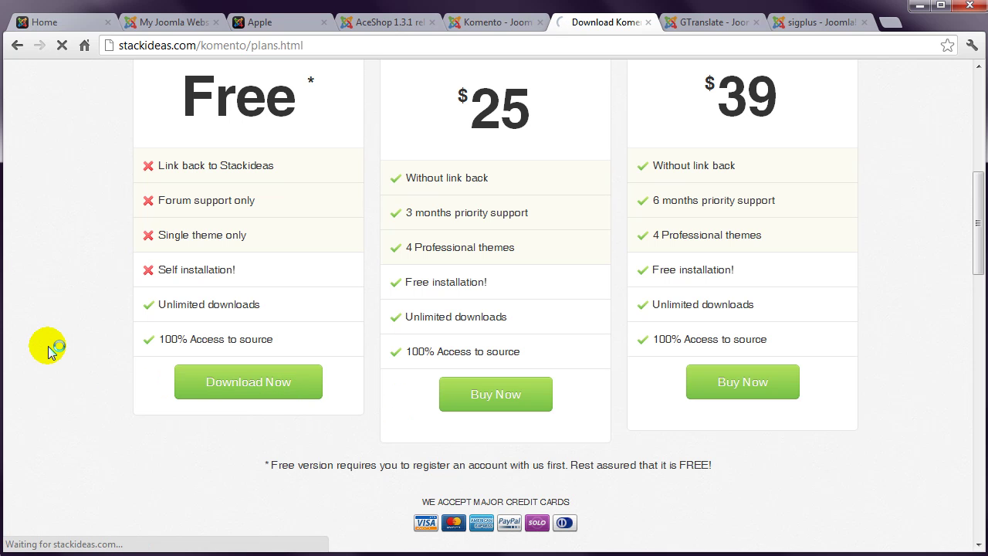
# Step: Filter Free Downloads to Komento and download the 'For Joomla! 1.6 - 2.5' package
pyautogui.scroll(-8, 47, 349)
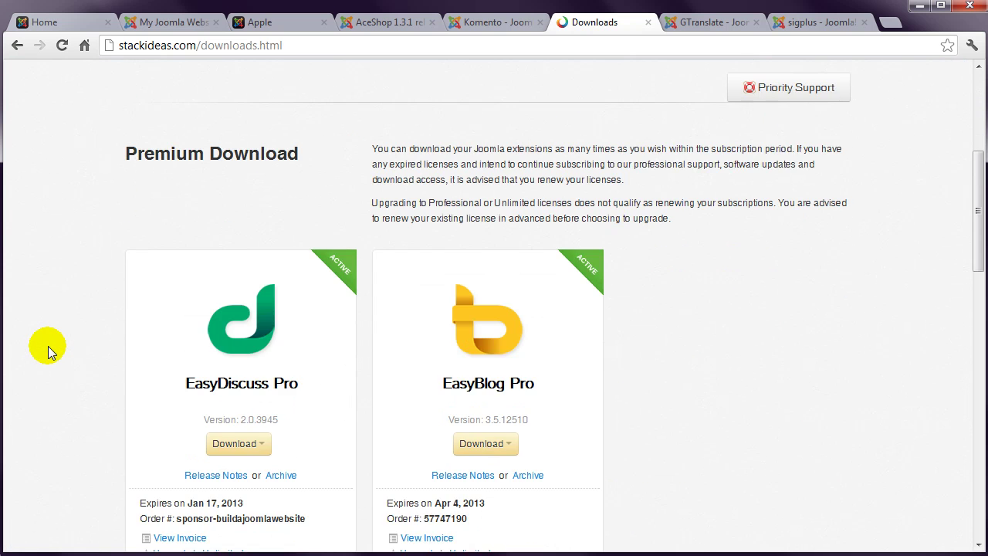
pyautogui.scroll(-5, 48, 349)
pyautogui.click(172, 364)
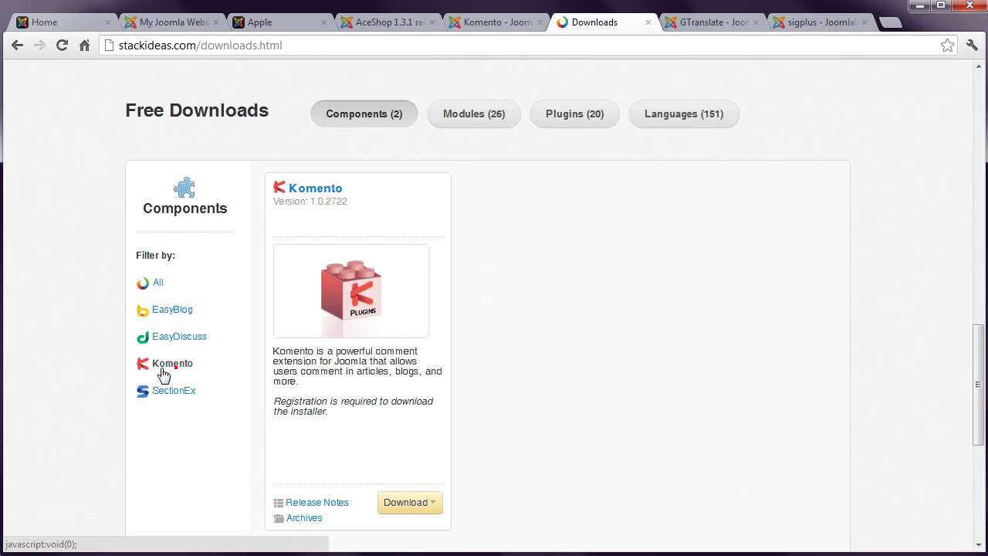
pyautogui.scroll(-2, 75, 362)
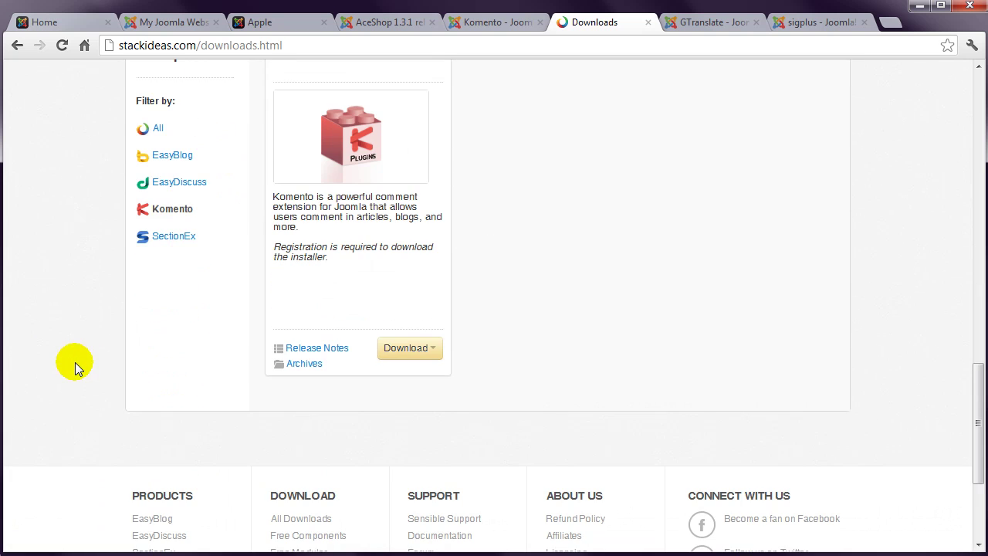
pyautogui.click(418, 354)
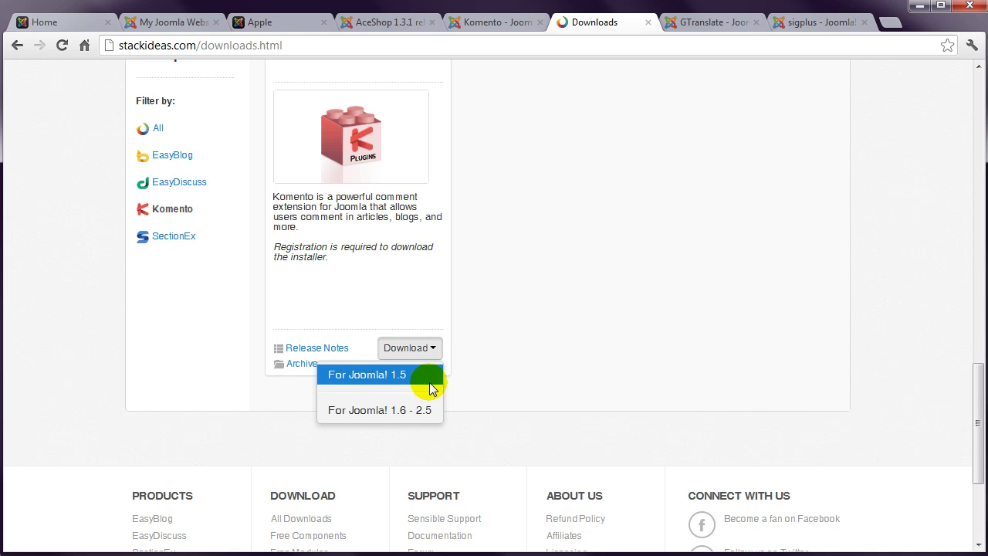
pyautogui.click(425, 411)
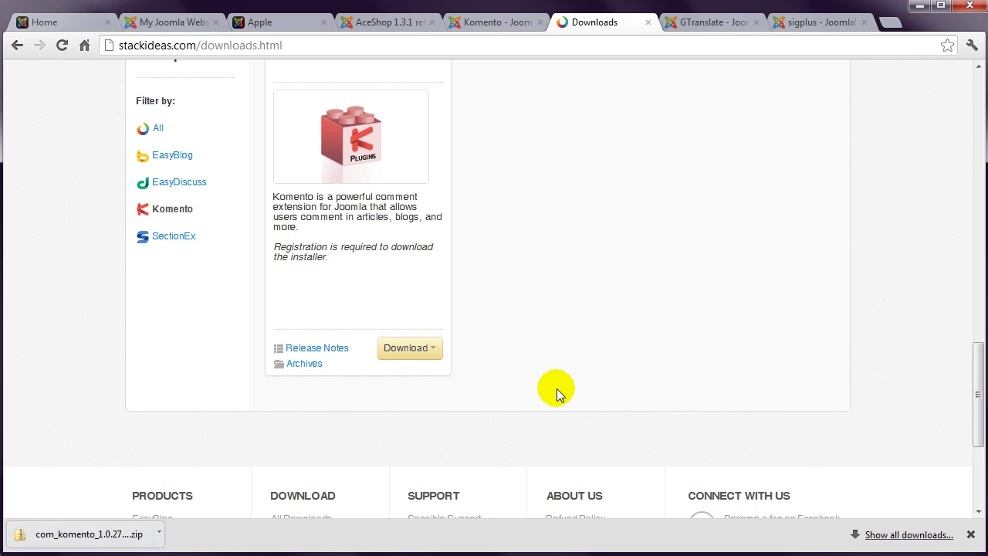
# Step: Log in to the Joomla administrator and open Extensions > Extension Manager
pyautogui.click(191, 21)
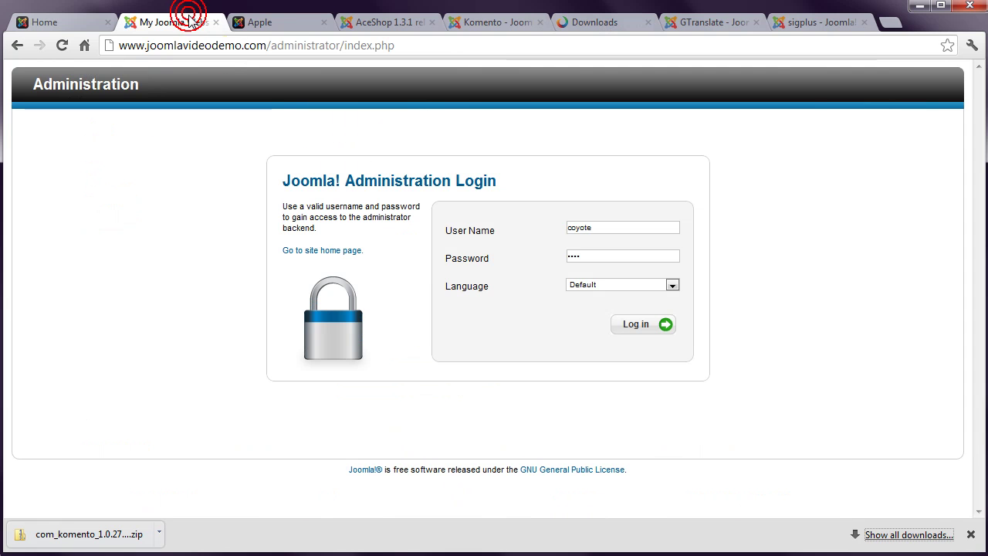
pyautogui.click(634, 326)
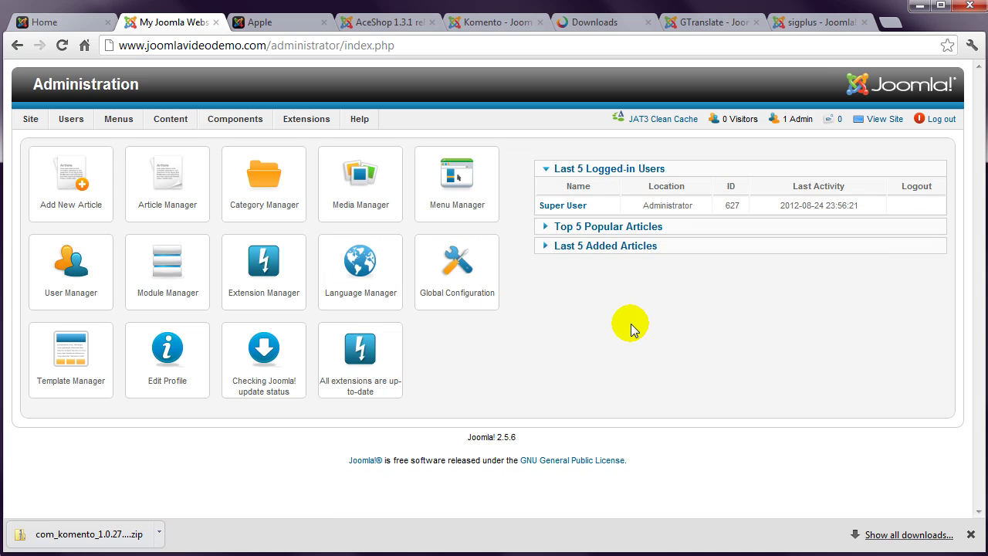
pyautogui.moveTo(304, 119)
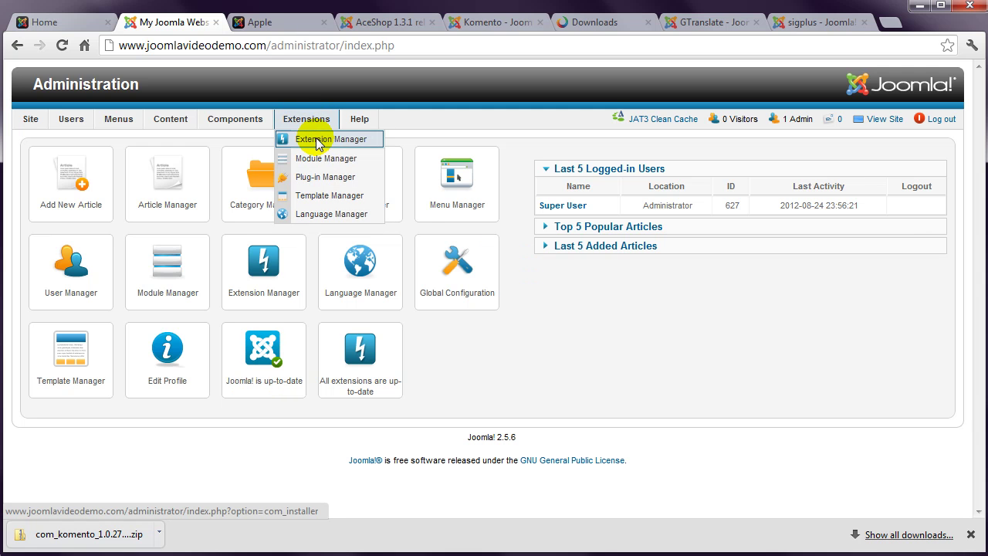
pyautogui.click(316, 143)
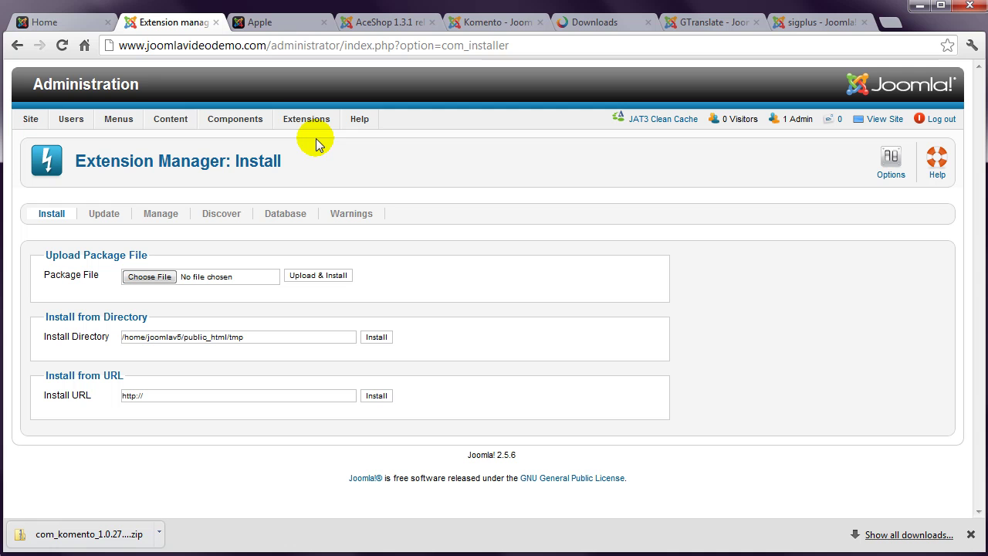
# Step: Upload and install the com_komento zip package from D:\Joomla
pyautogui.click(158, 277)
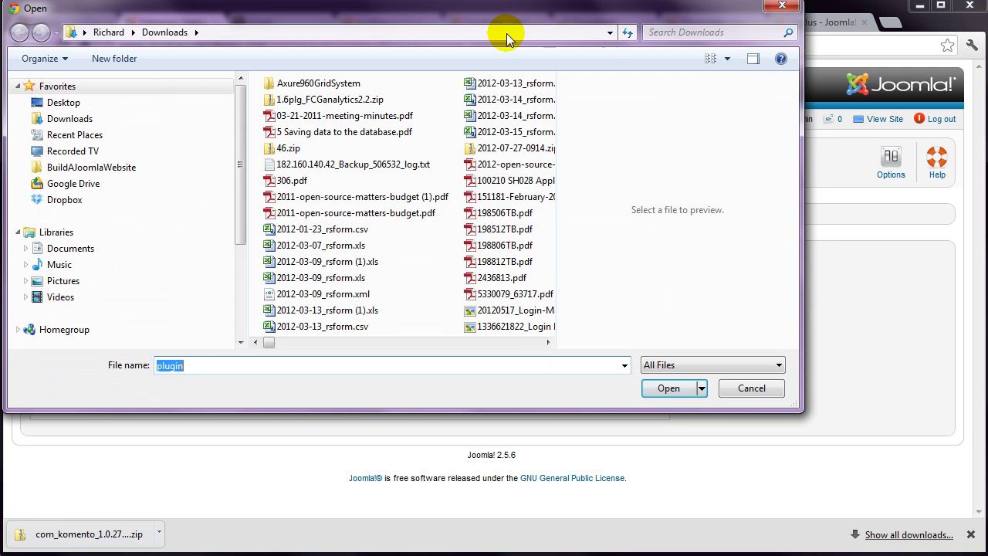
pyautogui.click(611, 33)
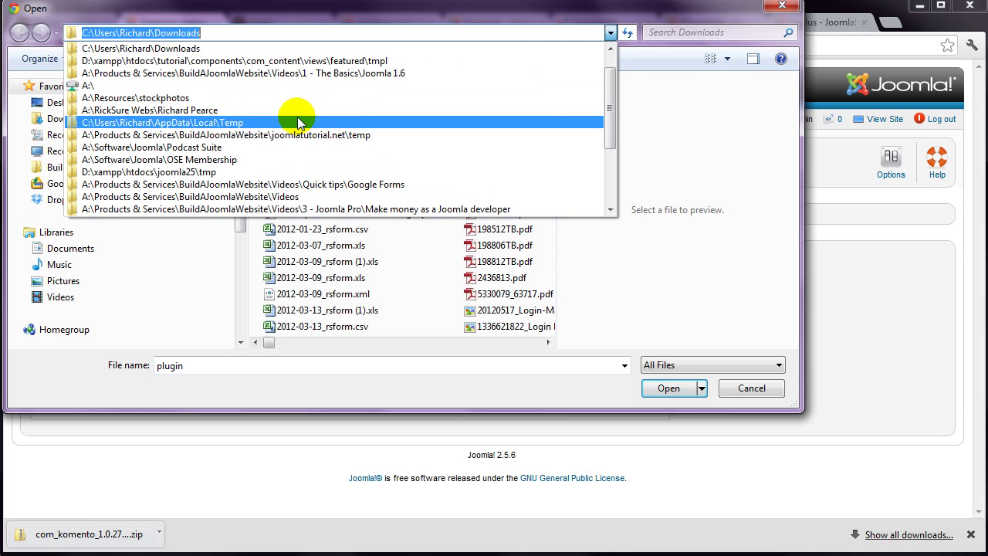
pyautogui.click(172, 278)
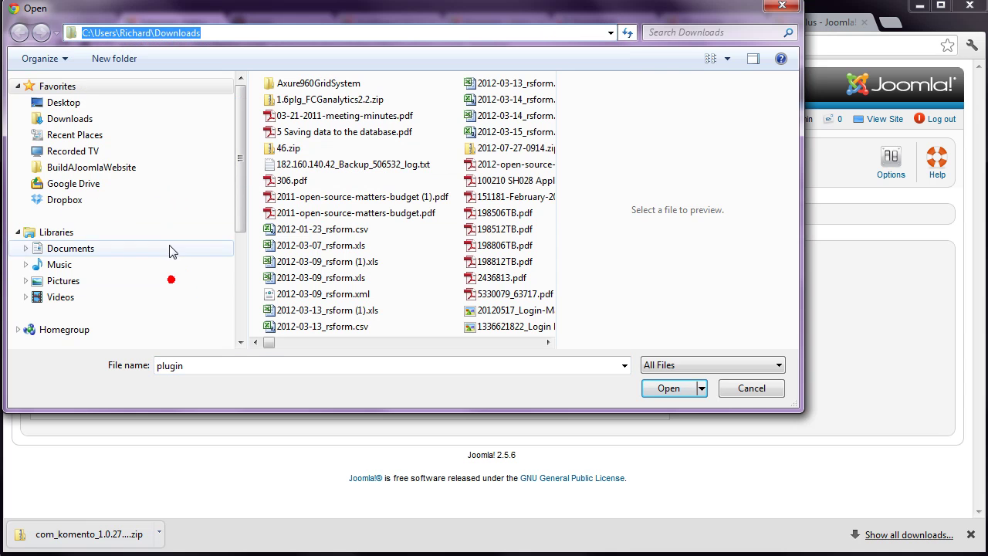
pyautogui.scroll(-4, 214, 281)
pyautogui.click(80, 241)
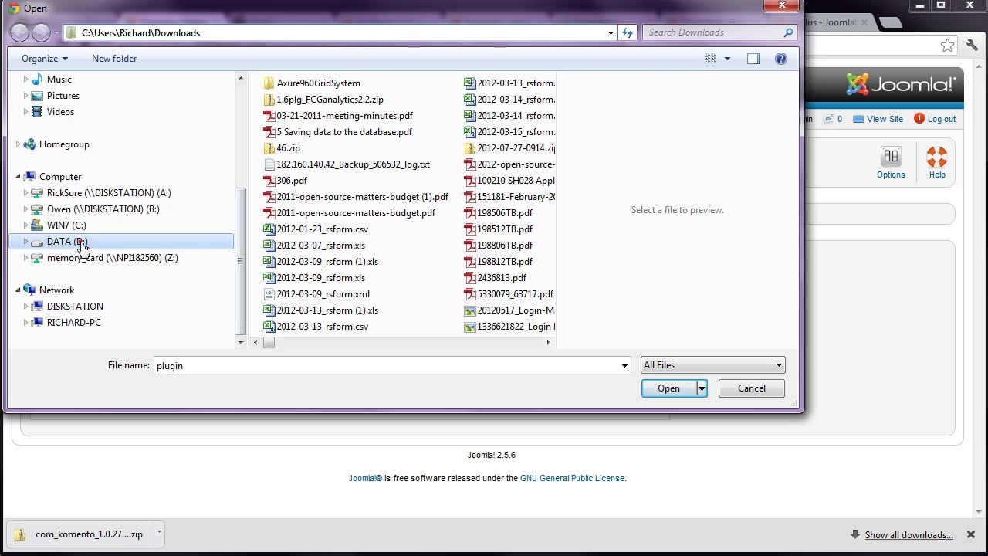
pyautogui.doubleClick(292, 136)
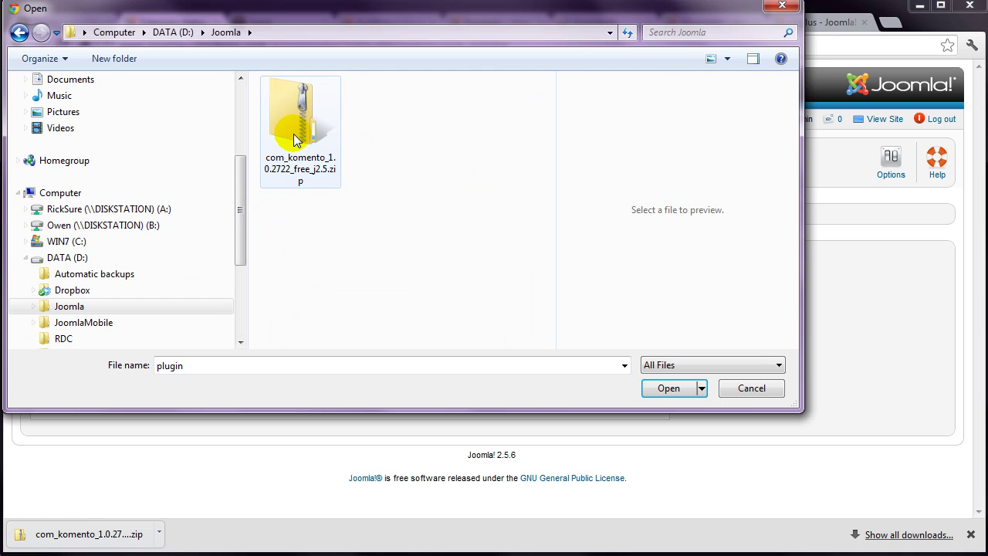
pyautogui.doubleClick(293, 137)
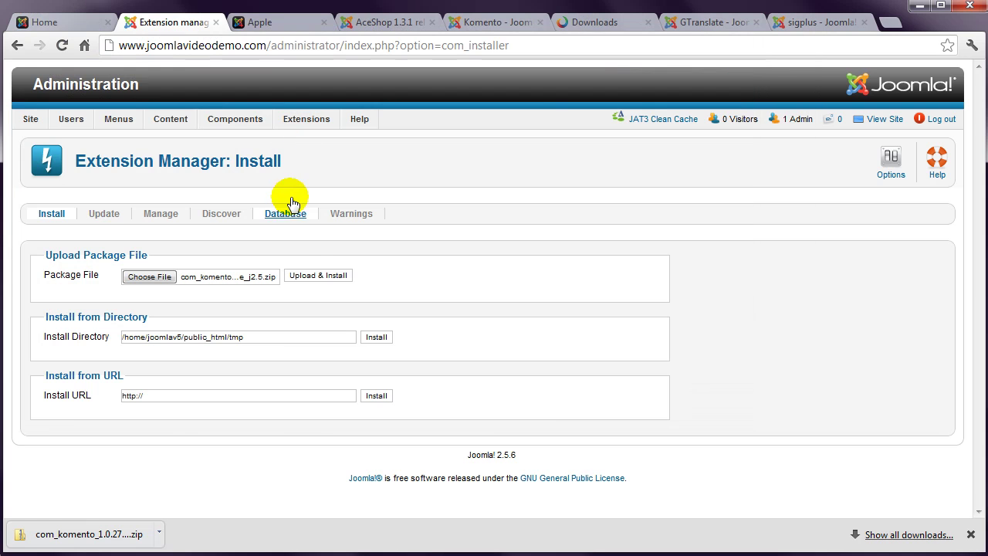
pyautogui.click(319, 278)
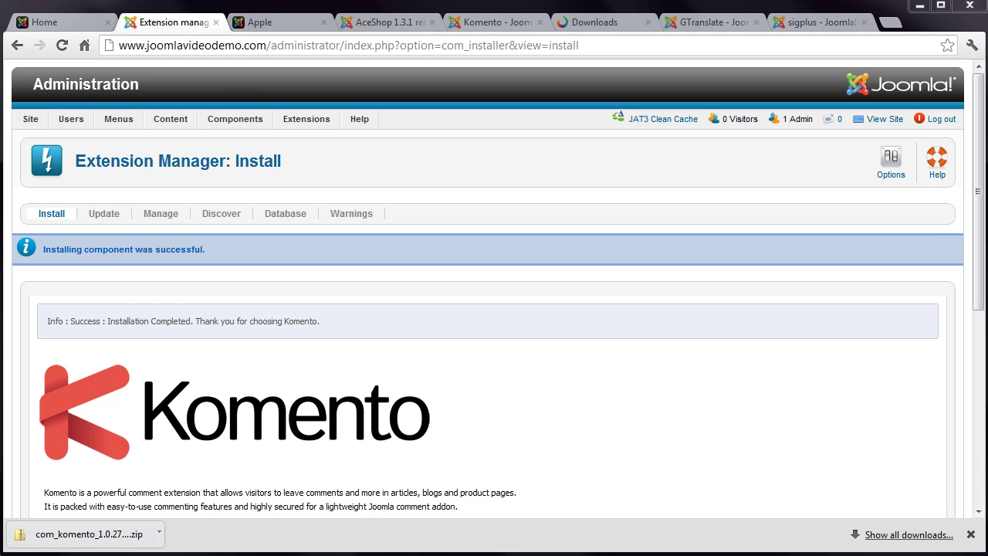
pyautogui.moveTo(243, 123)
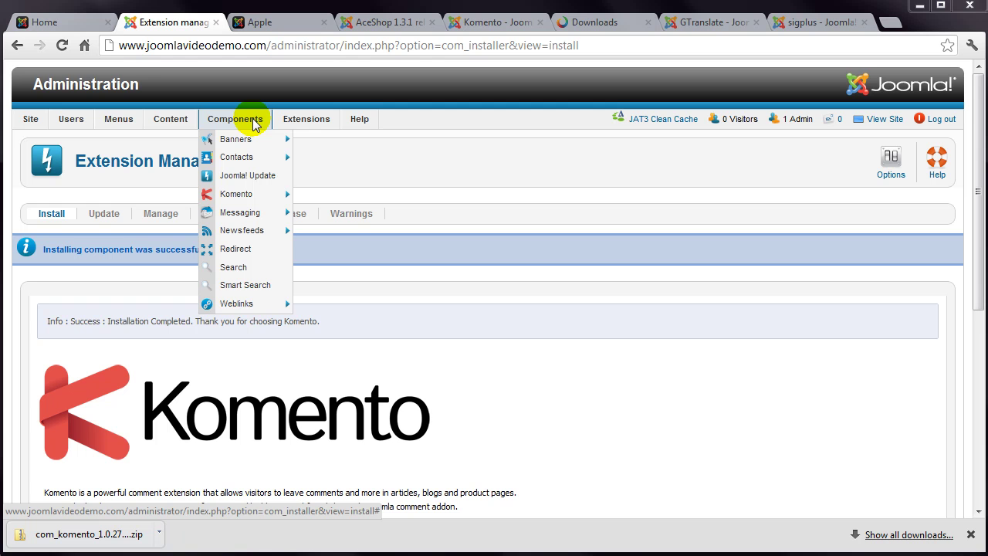
pyautogui.moveTo(253, 194)
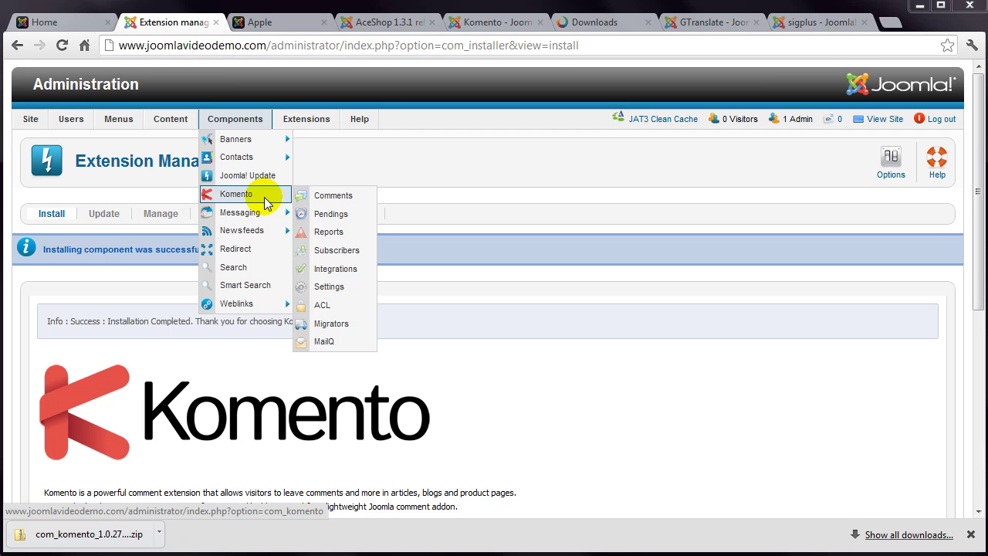
# Step: Open Komento's ACL settings for the Public group on Joomla Article
pyautogui.click(244, 195)
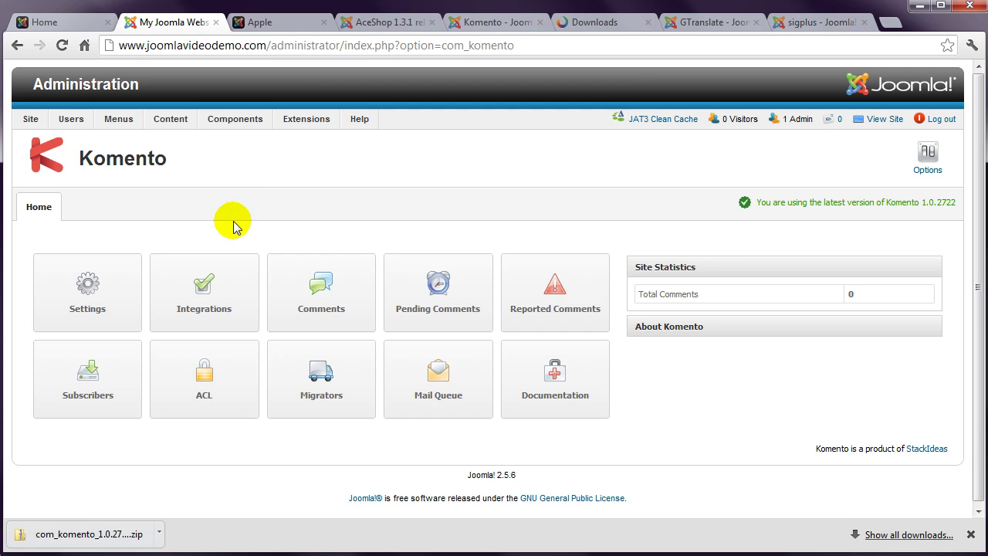
pyautogui.click(210, 383)
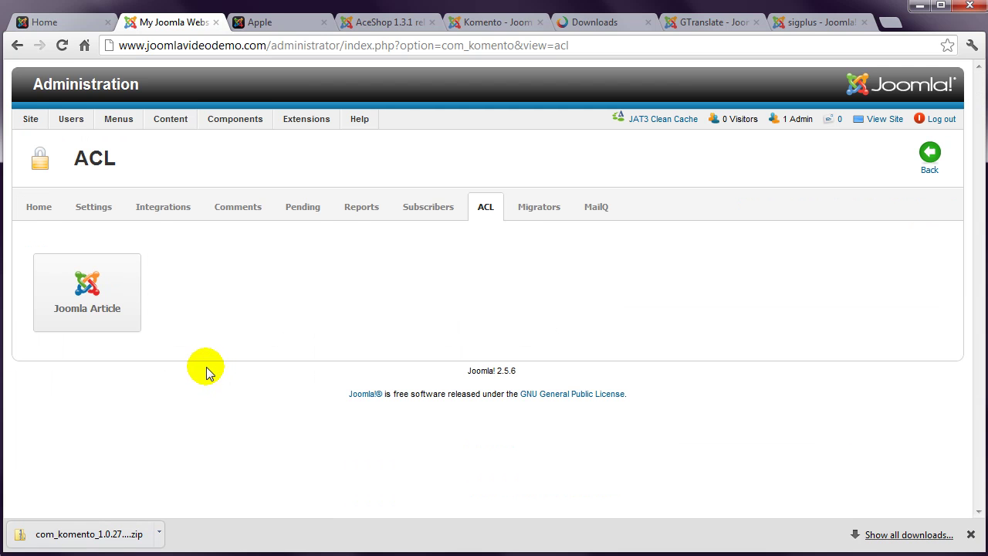
pyautogui.click(112, 299)
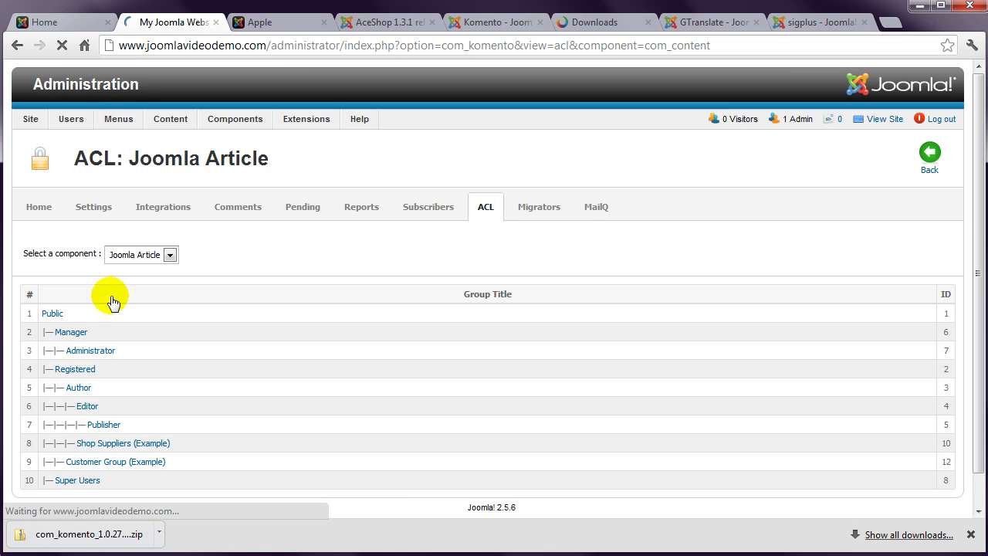
pyautogui.click(54, 313)
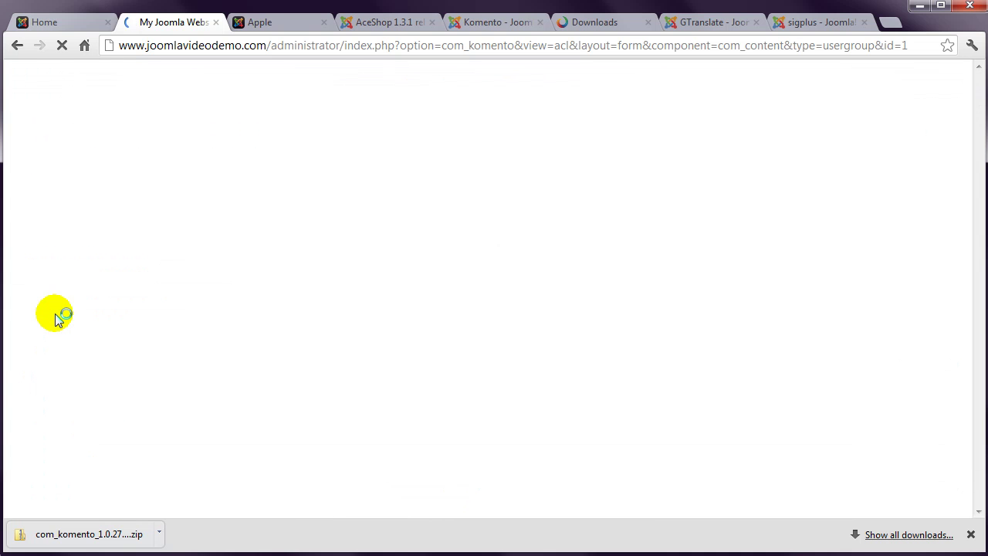
# Step: Set Read comment, Read stickies, Read lovies and Add comment to Yes, then Save & Close
pyautogui.scroll(-3, 115, 331)
pyautogui.click(227, 262)
pyautogui.click(223, 286)
pyautogui.click(223, 315)
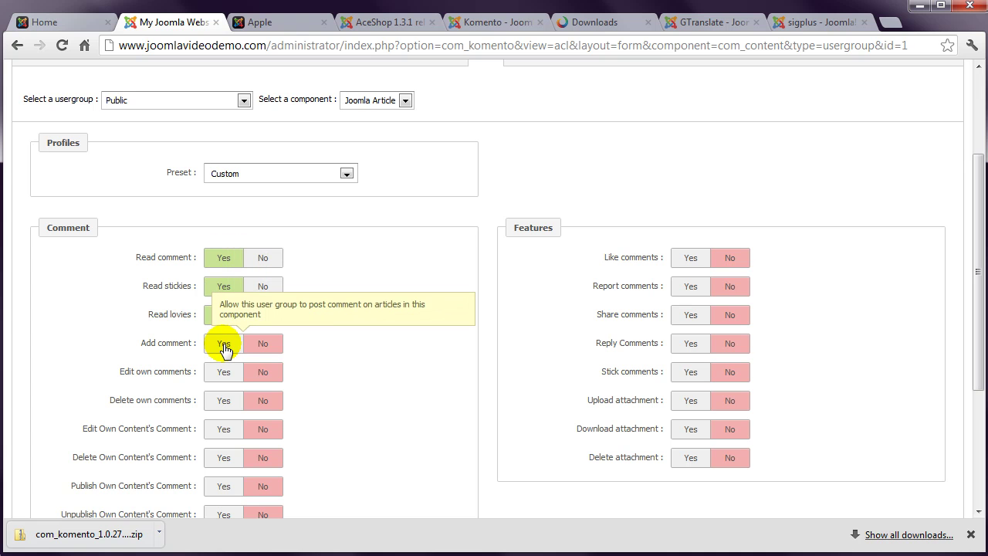
pyautogui.click(224, 344)
pyautogui.scroll(2, 486, 325)
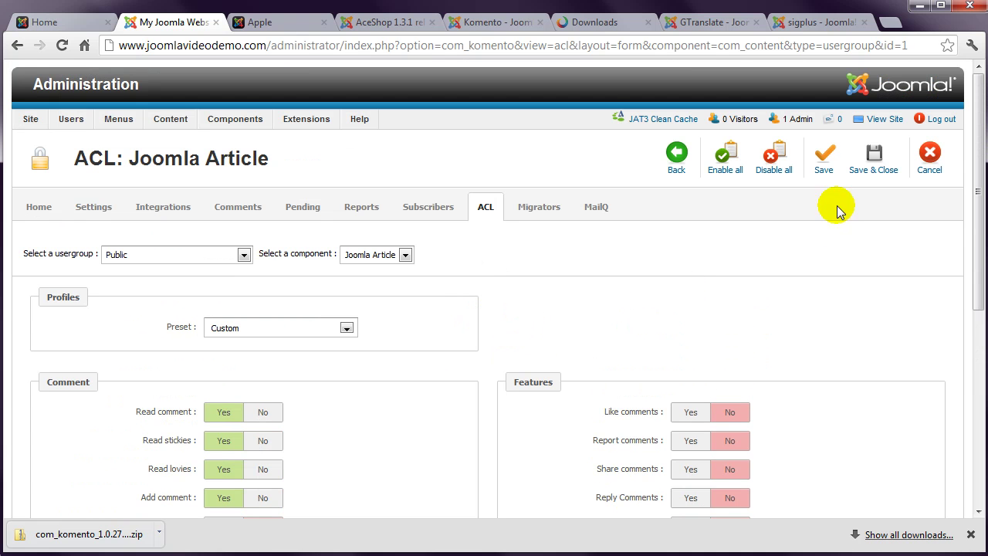
pyautogui.click(880, 156)
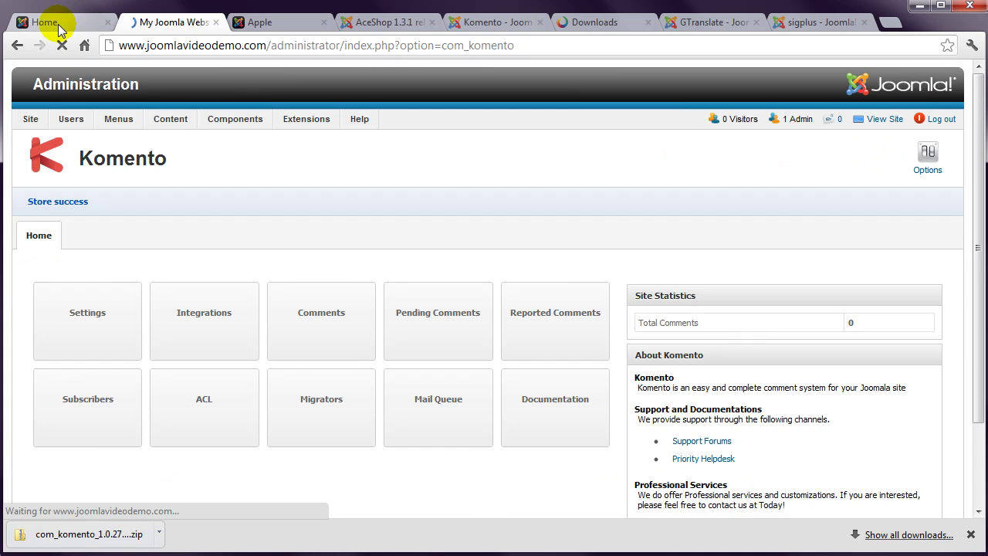
# Step: Open the Joomla! article on the public site and scroll to its comment form
pyautogui.click(57, 23)
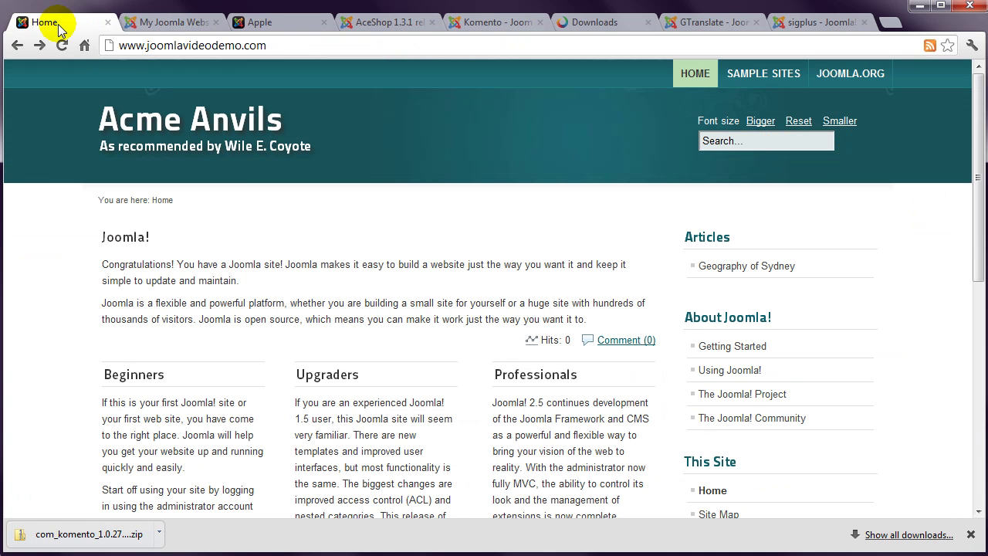
pyautogui.click(113, 245)
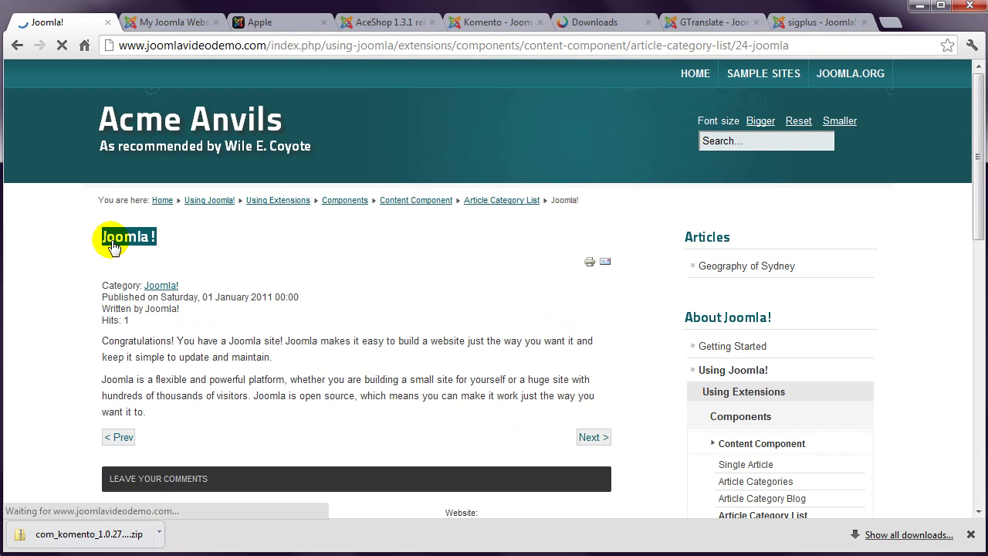
pyautogui.scroll(-3, 53, 280)
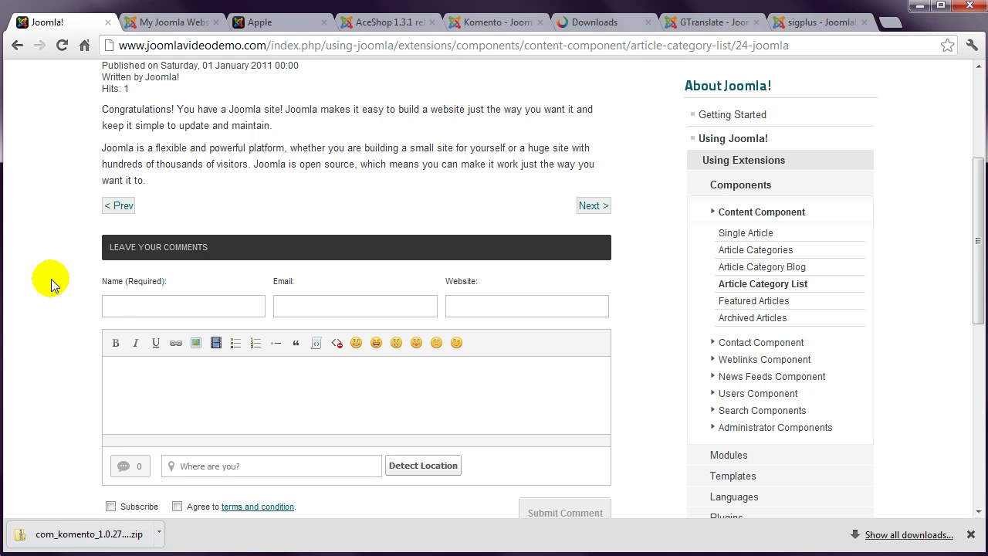
# Step: Enter the commenter's name and e-mail address in the comment form
pyautogui.click(117, 307)
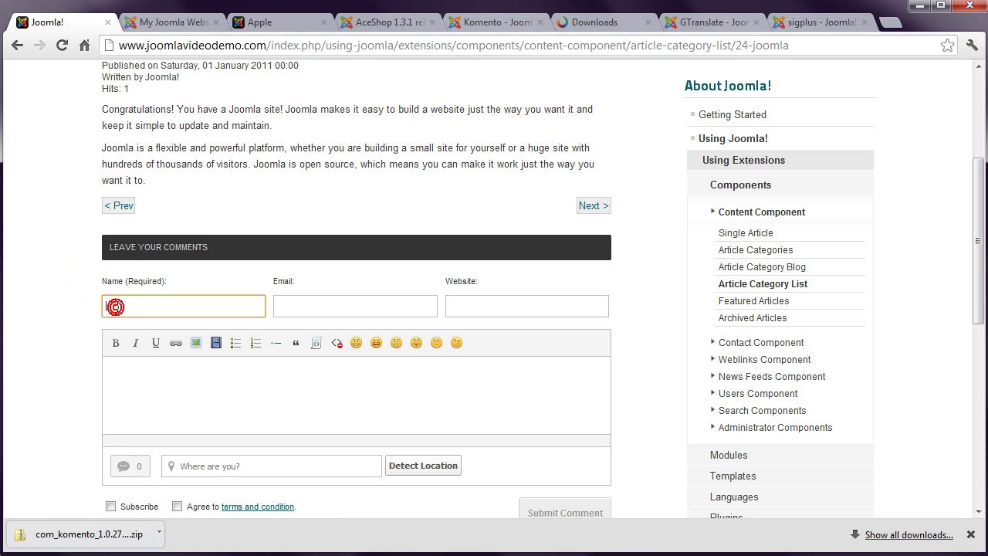
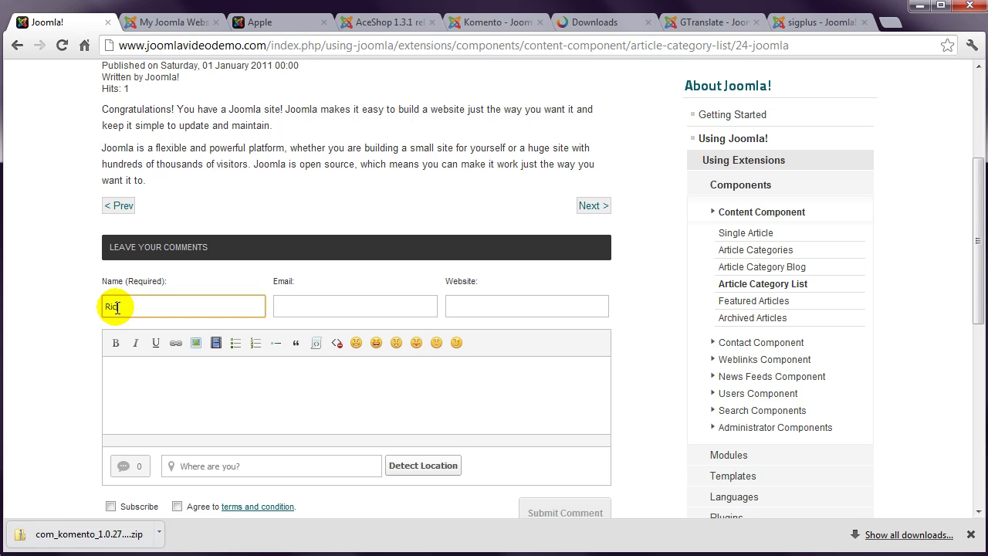
pyautogui.click(309, 306)
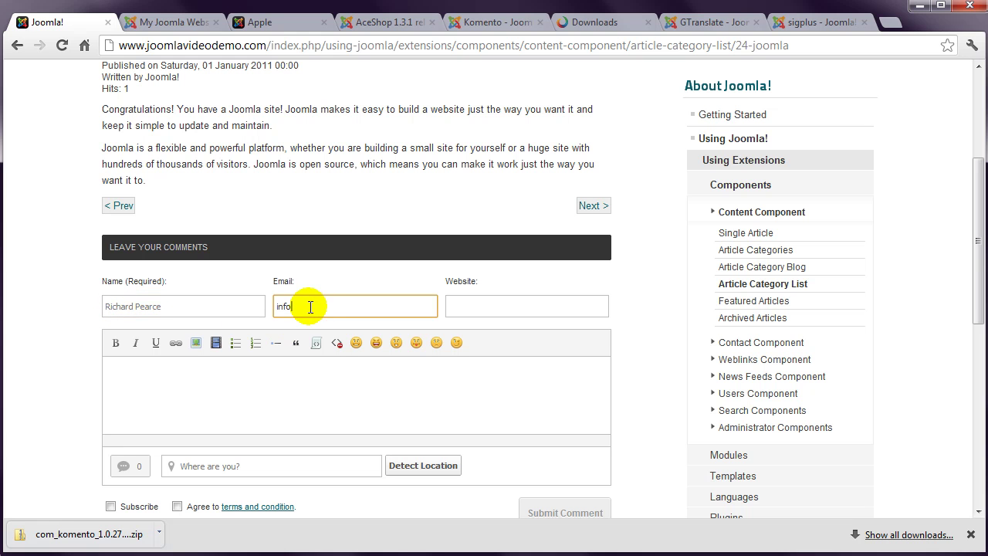
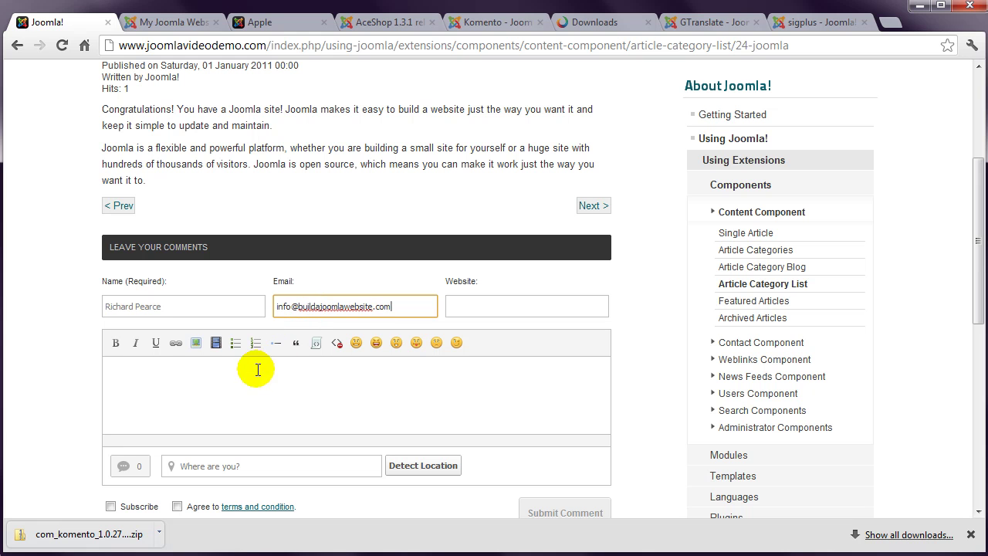
# Step: Write 'Wow - great article', accept the terms and conditions, and submit the comment
pyautogui.click(195, 394)
pyautogui.write('Wow - ')
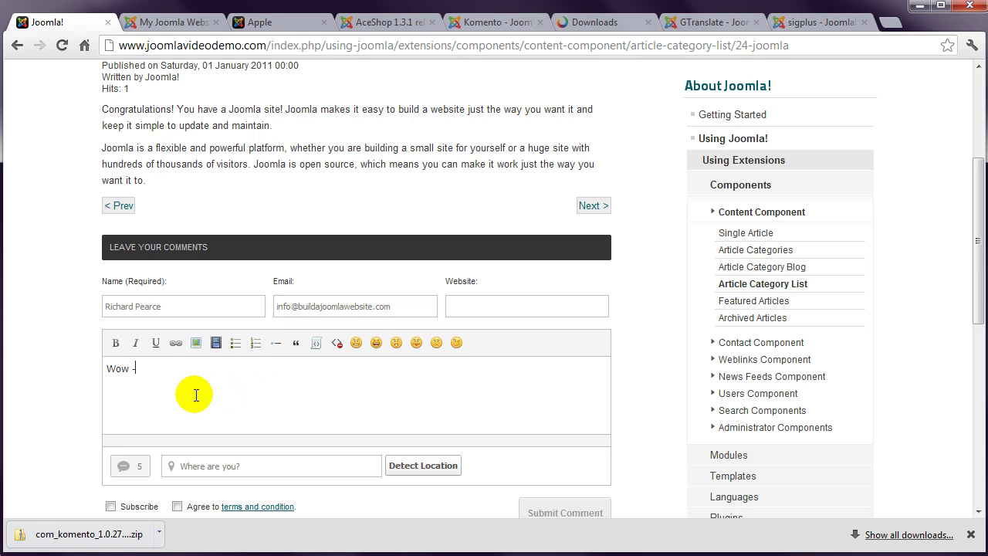
pyautogui.write('great art')
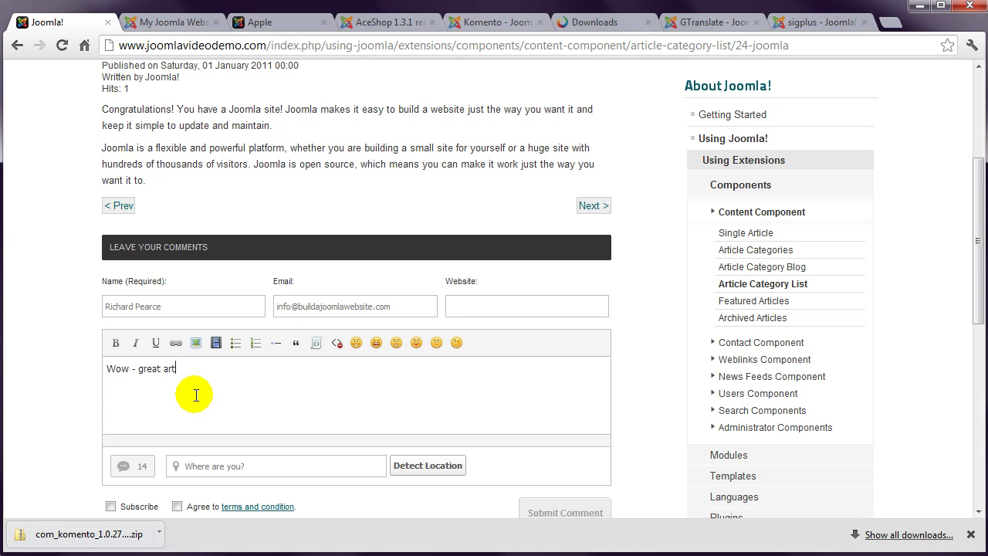
pyautogui.write('icle')
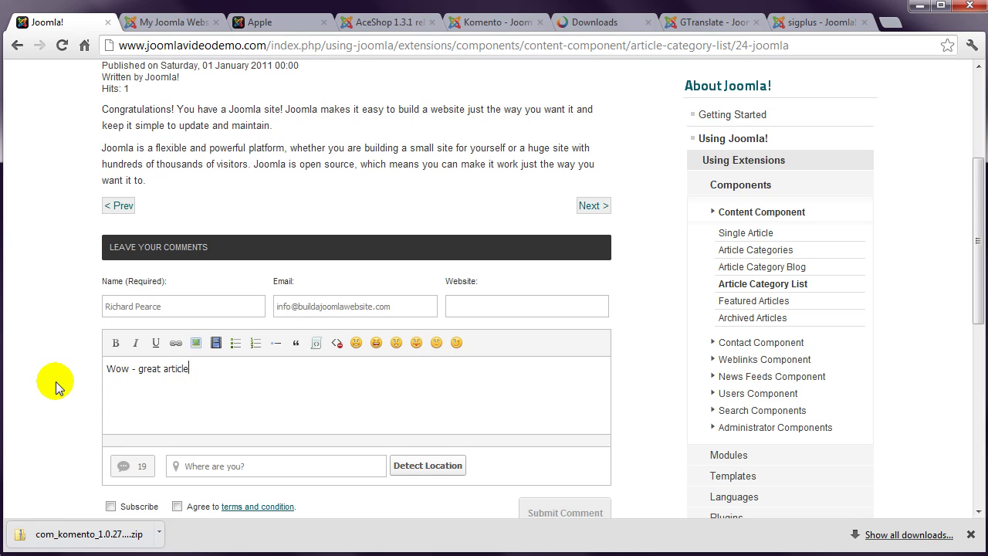
pyautogui.scroll(-2, 57, 381)
pyautogui.click(177, 352)
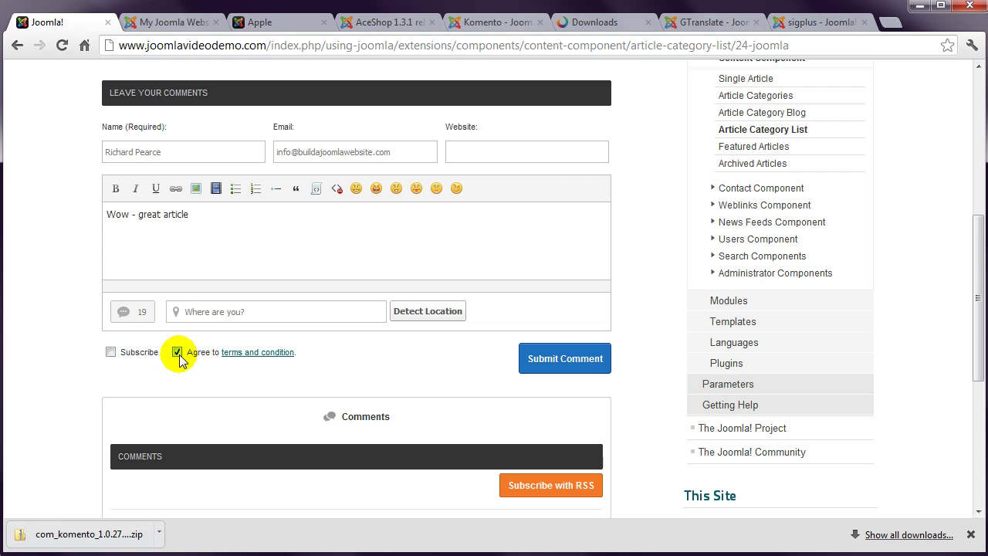
pyautogui.click(558, 361)
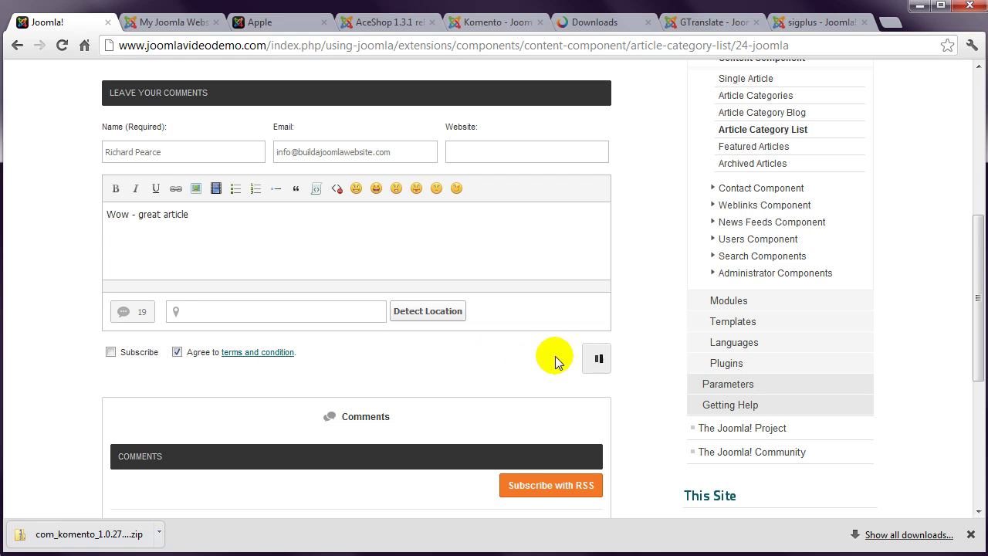
pyautogui.scroll(-4, 297, 360)
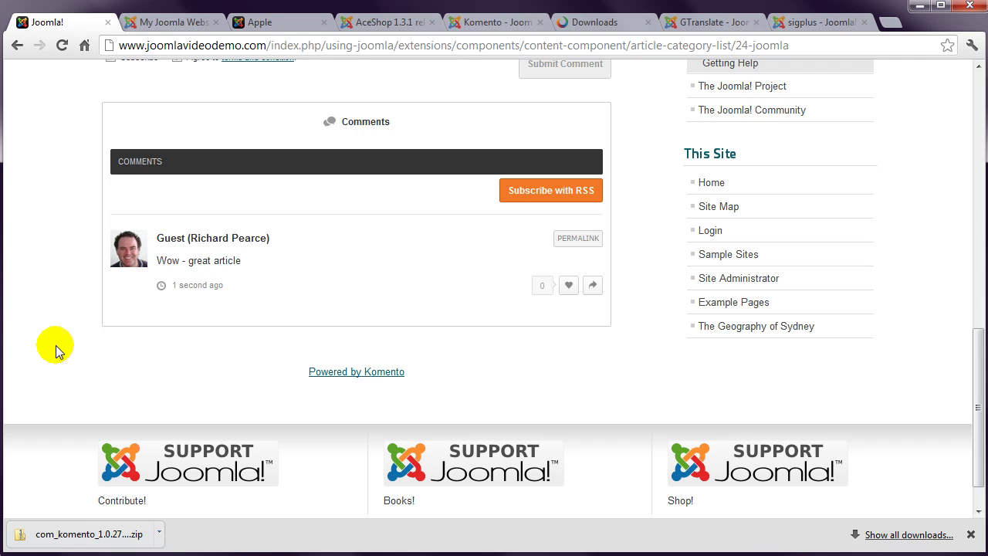
pyautogui.scroll(-1, 55, 344)
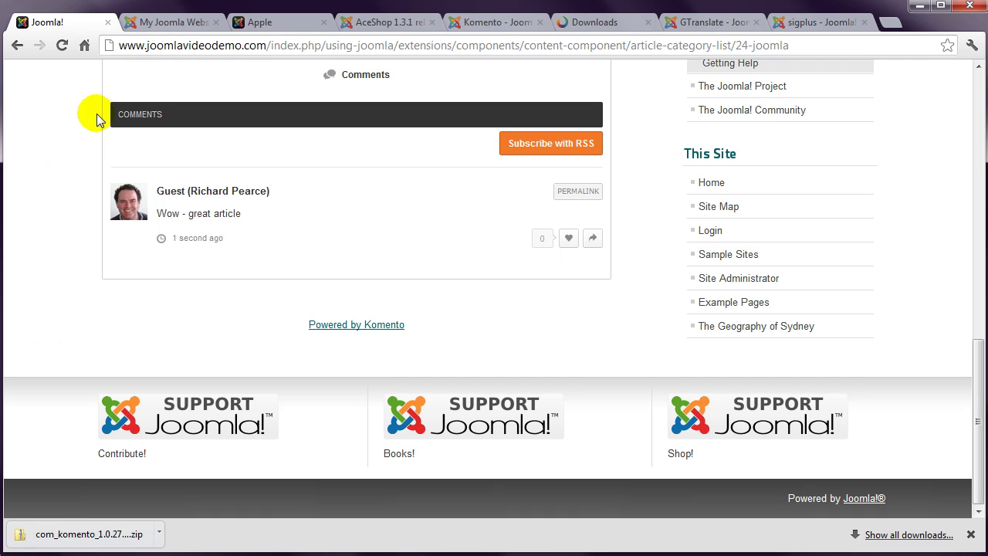
# Step: Create a new Top menu item of type Komento User Profile
pyautogui.click(170, 24)
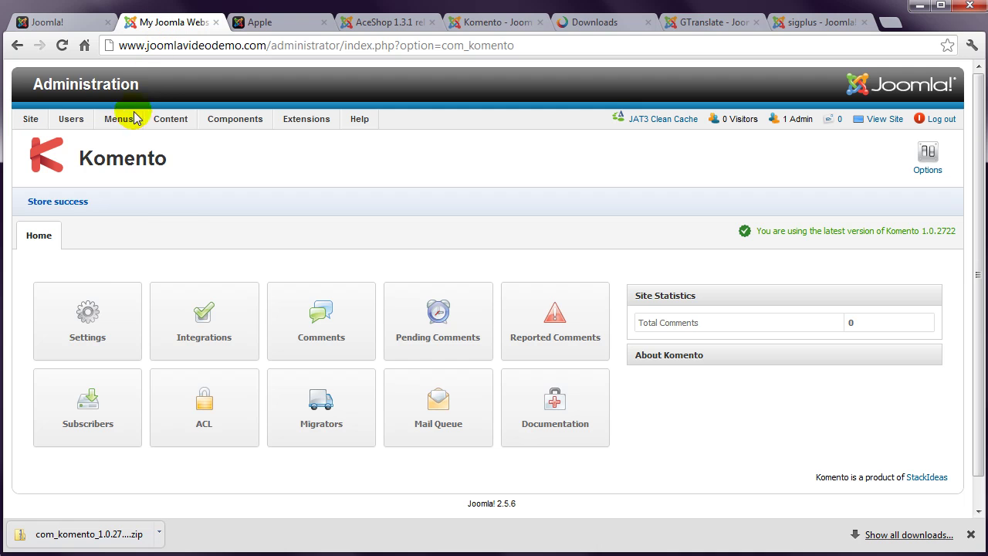
pyautogui.moveTo(130, 125)
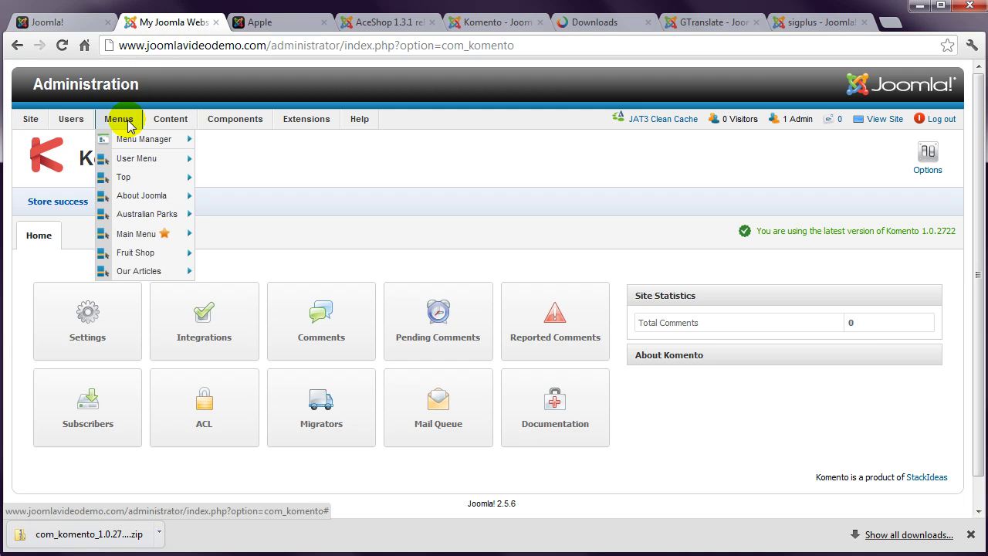
pyautogui.moveTo(128, 176)
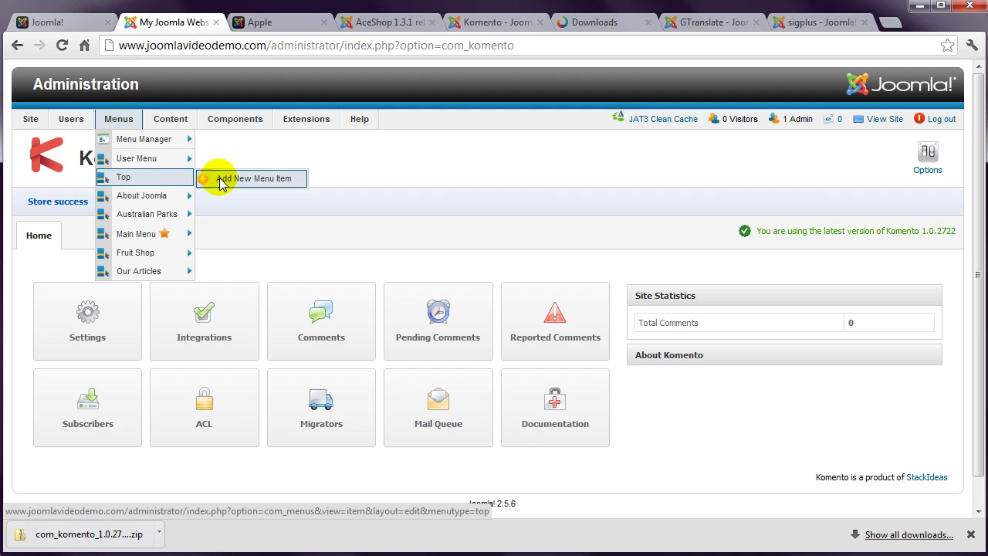
pyautogui.click(222, 182)
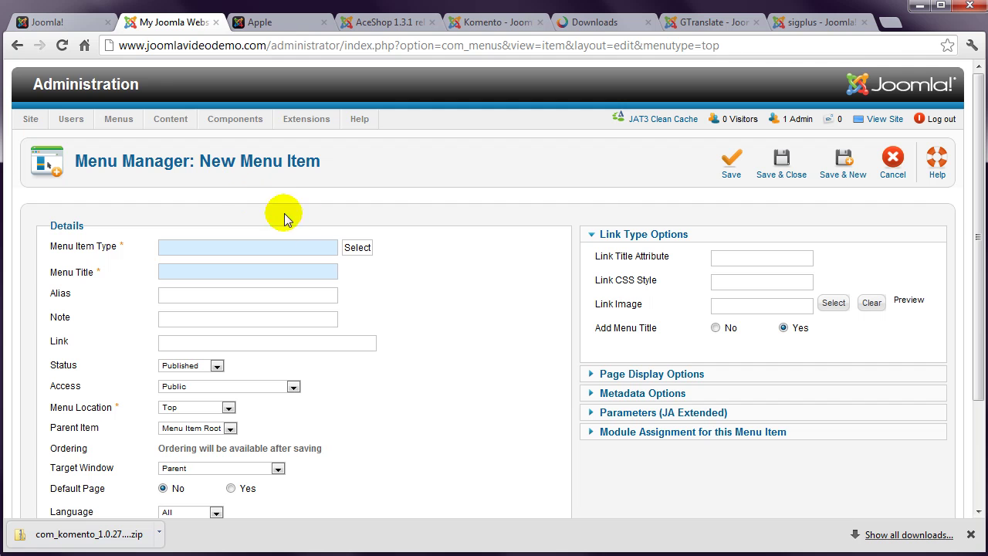
pyautogui.click(363, 252)
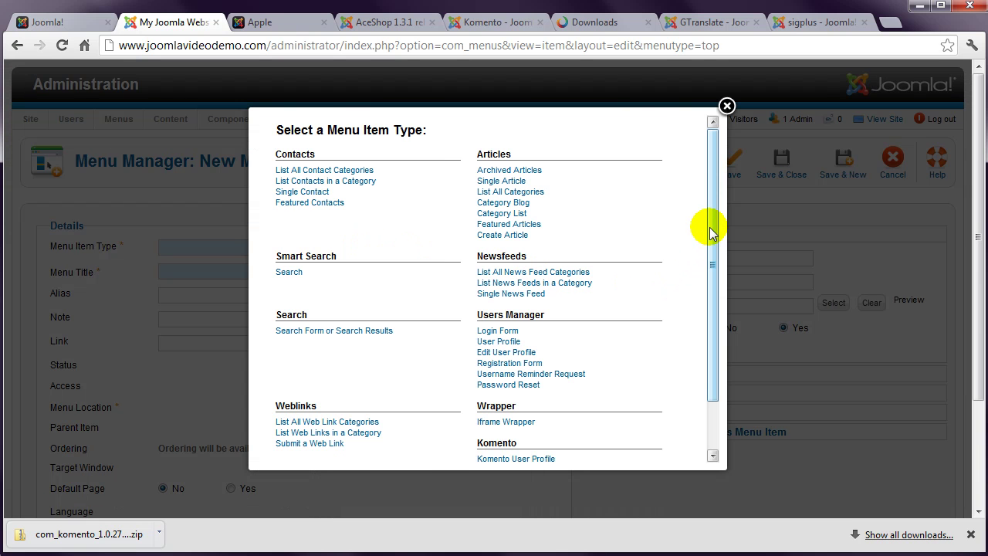
pyautogui.moveTo(713, 223); pyautogui.dragTo(716, 282)
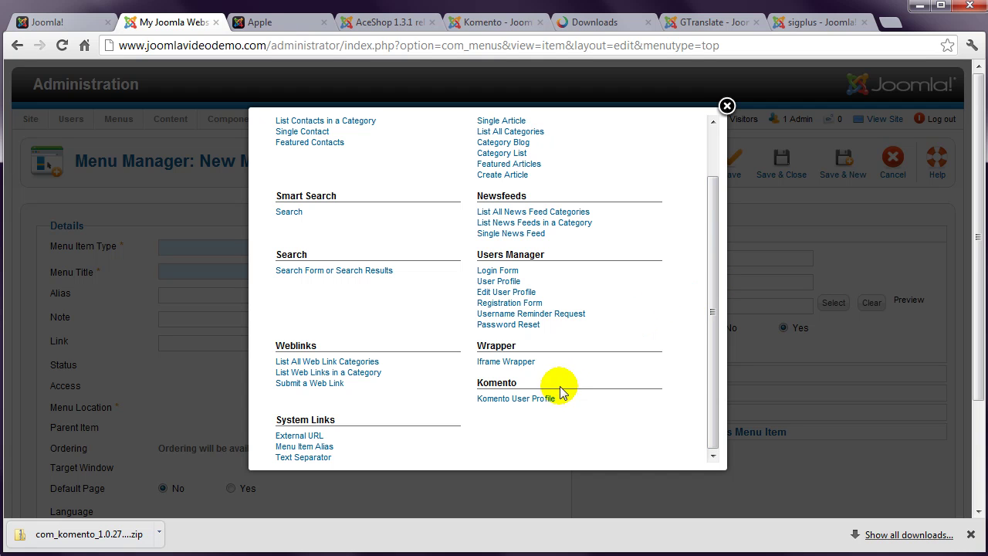
pyautogui.click(536, 398)
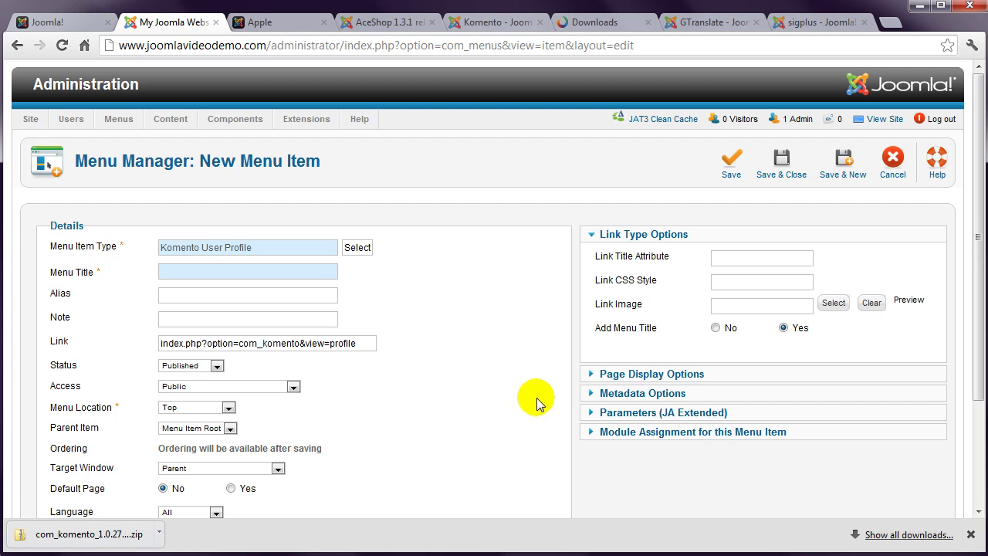
# Step: Title the item 'My profile' and Save & Close
pyautogui.click(171, 271)
pyautogui.write('M')
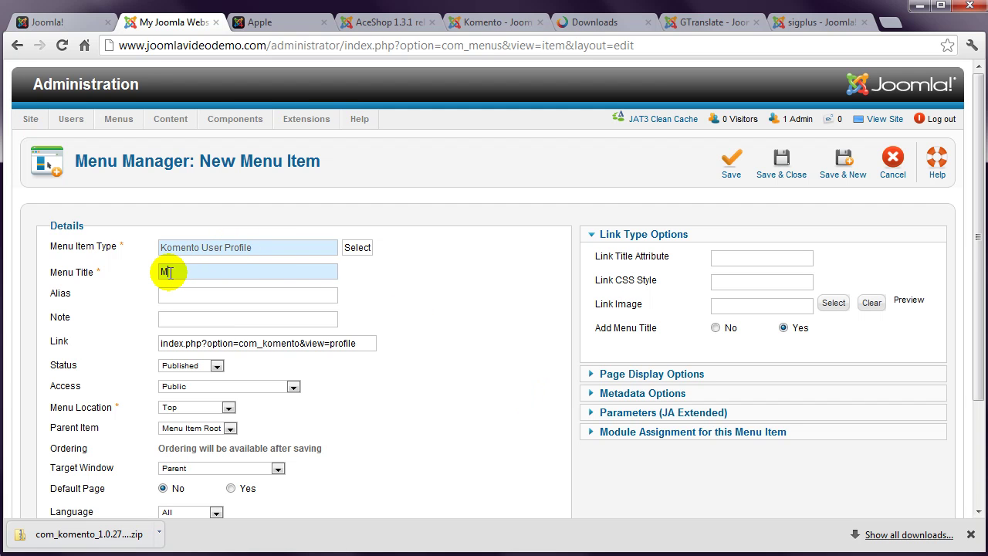
pyautogui.write('y profile')
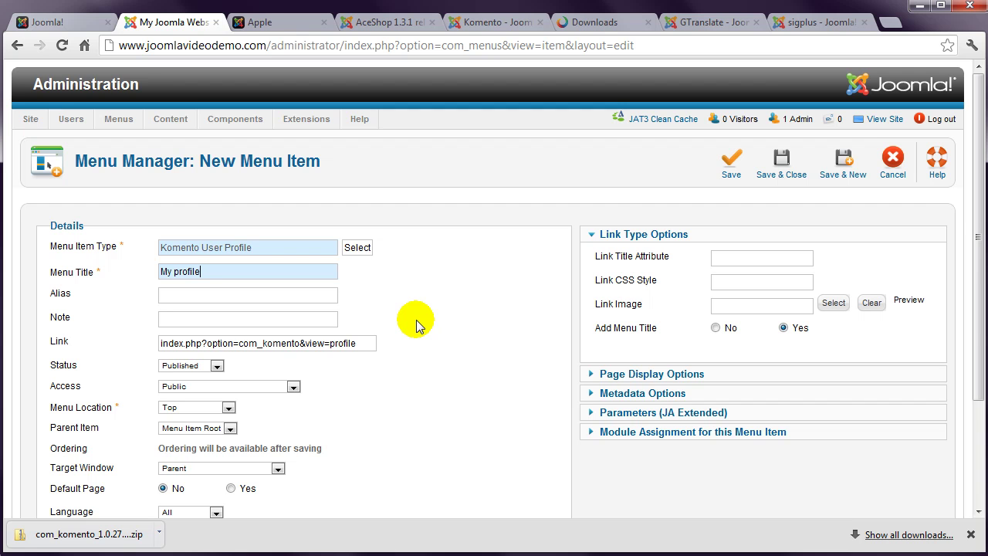
pyautogui.click(781, 160)
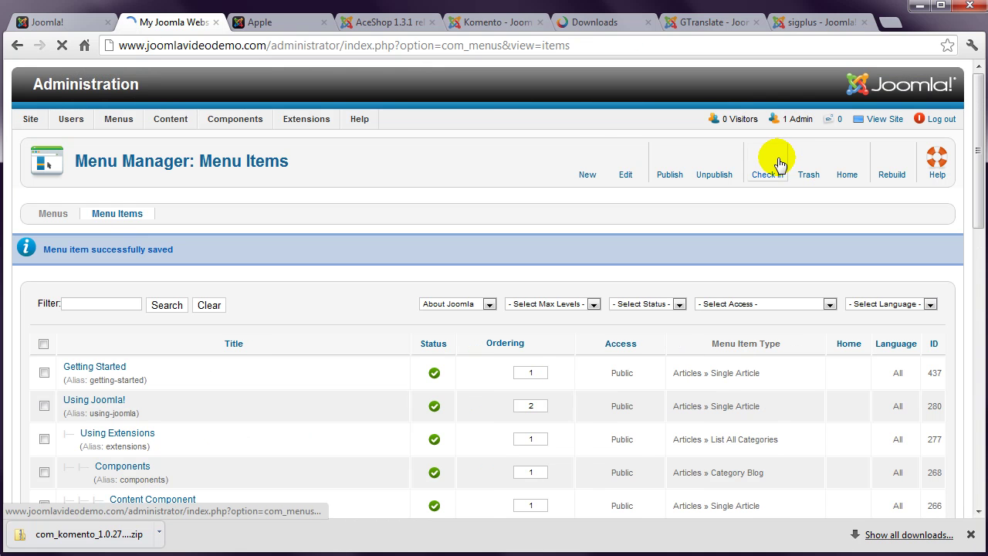
# Step: Go to the front-end Home page and log in with the site user's name and password
pyautogui.click(69, 22)
pyautogui.scroll(2, 56, 128)
pyautogui.scroll(8, 56, 128)
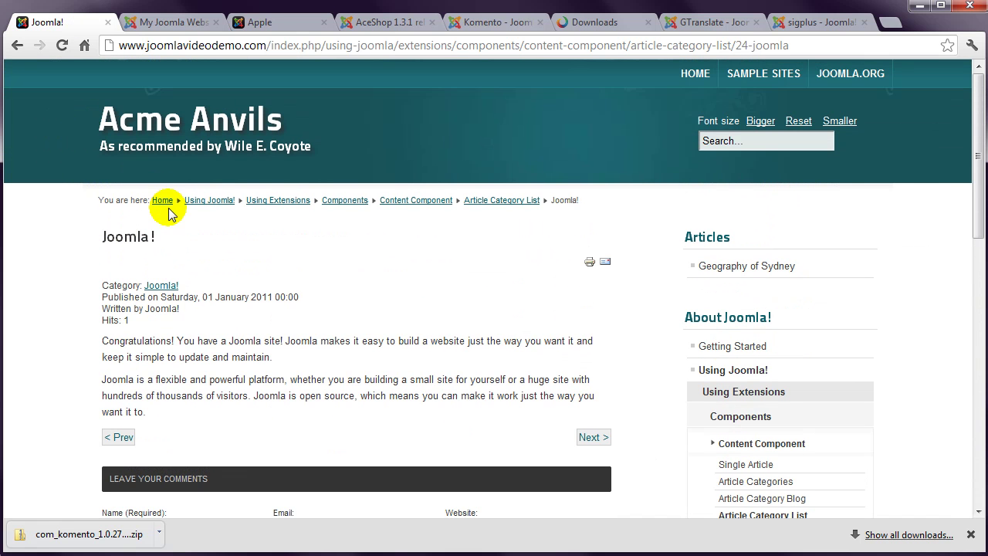
pyautogui.click(162, 201)
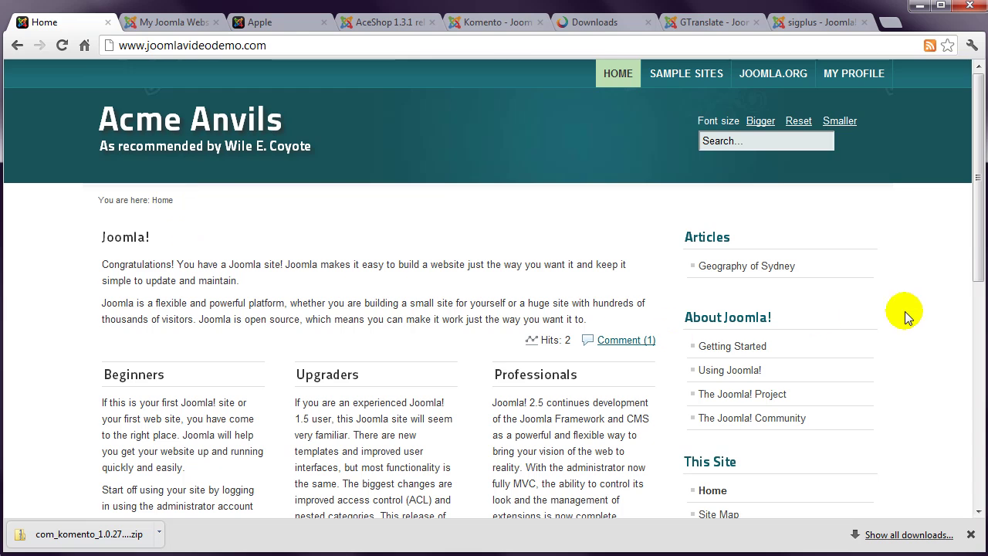
pyautogui.scroll(-5, 926, 310)
pyautogui.click(817, 332)
pyautogui.write('coyote')
pyautogui.press('Tab')
pyautogui.write('****')
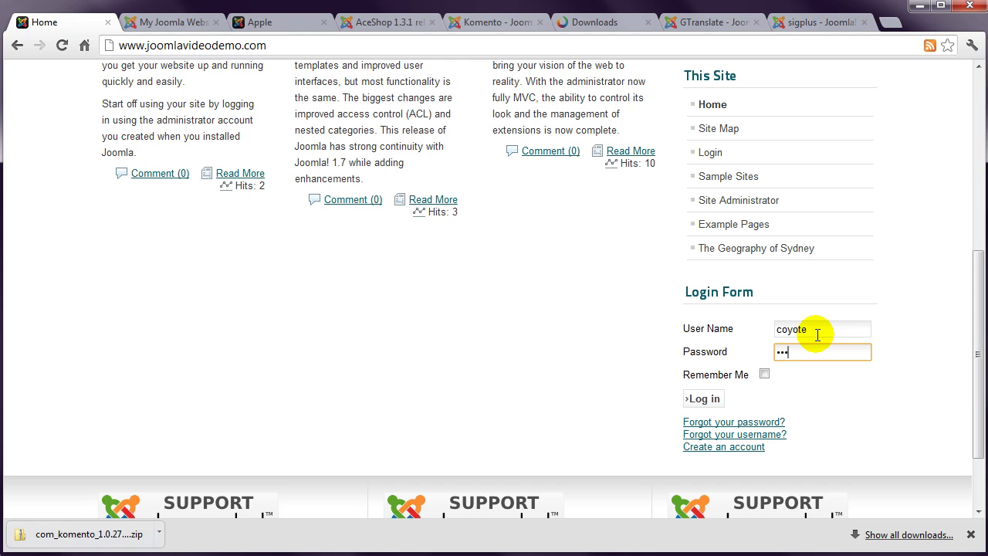
pyautogui.press('Return')
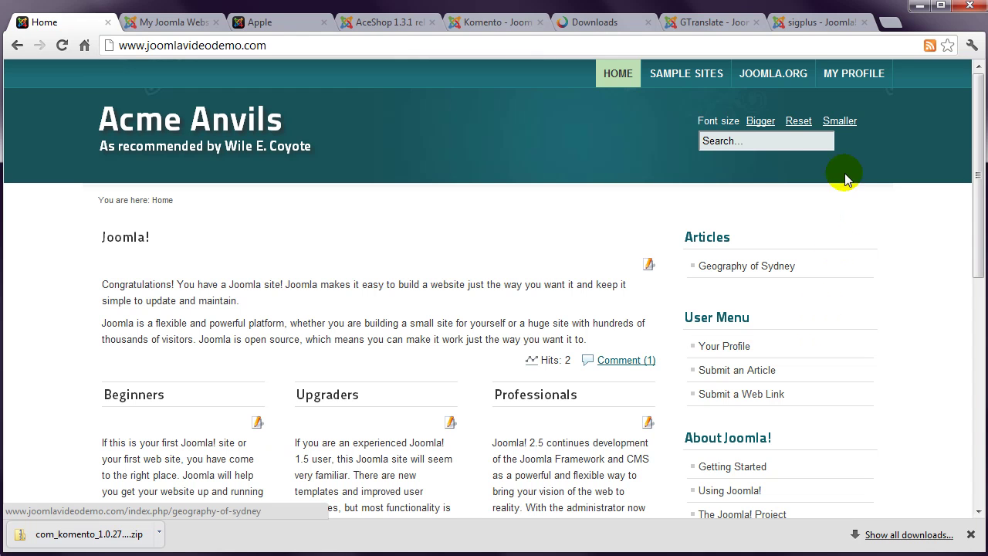
# Step: Open MY PROFILE to see the user's Komento profile with 0 comments and 0 likes
pyautogui.click(862, 80)
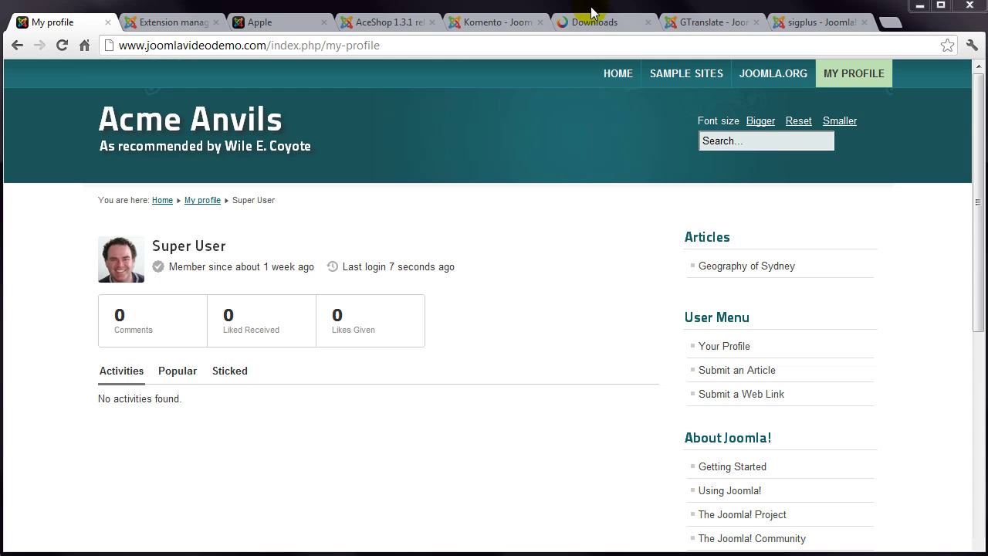
# Step: From the JED GTranslate listing, download the free mod_gtranslate1.6.x.32.zip package from gtranslate.net
pyautogui.click(717, 22)
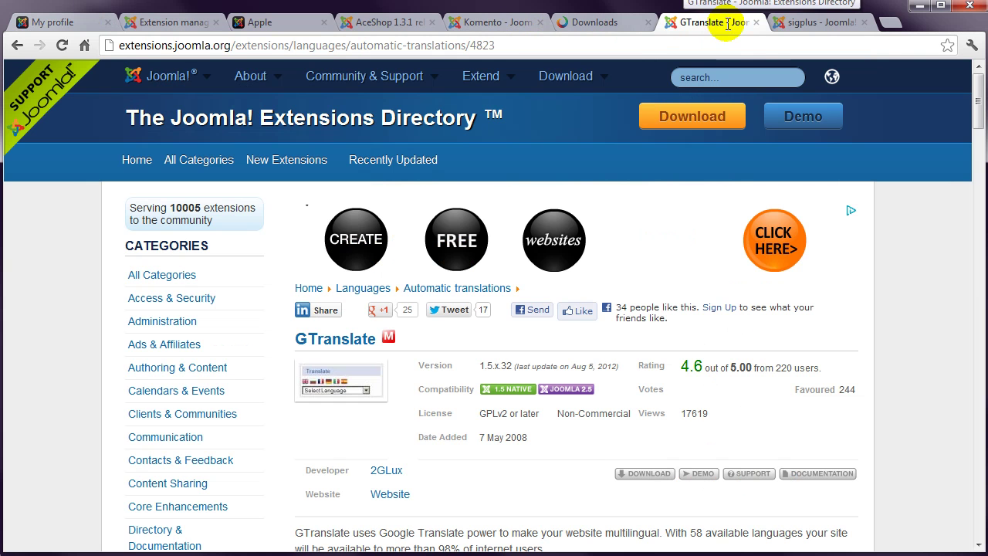
pyautogui.moveTo(978, 119); pyautogui.dragTo(980, 139)
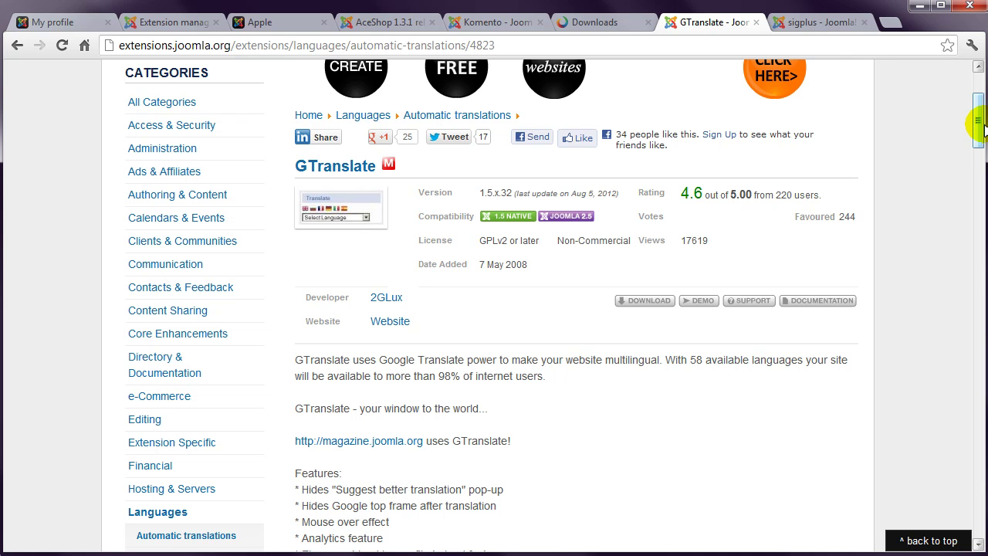
pyautogui.click(640, 301)
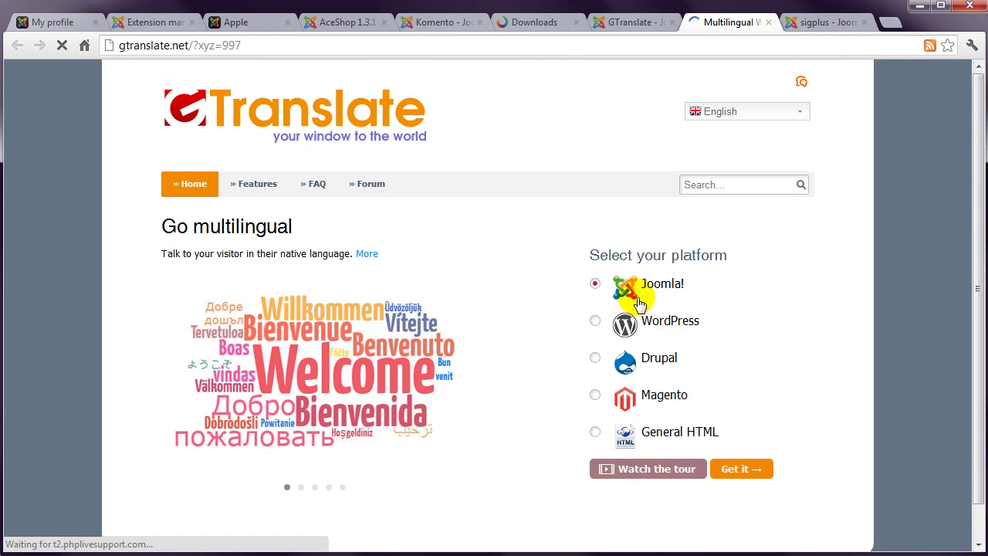
pyautogui.click(741, 470)
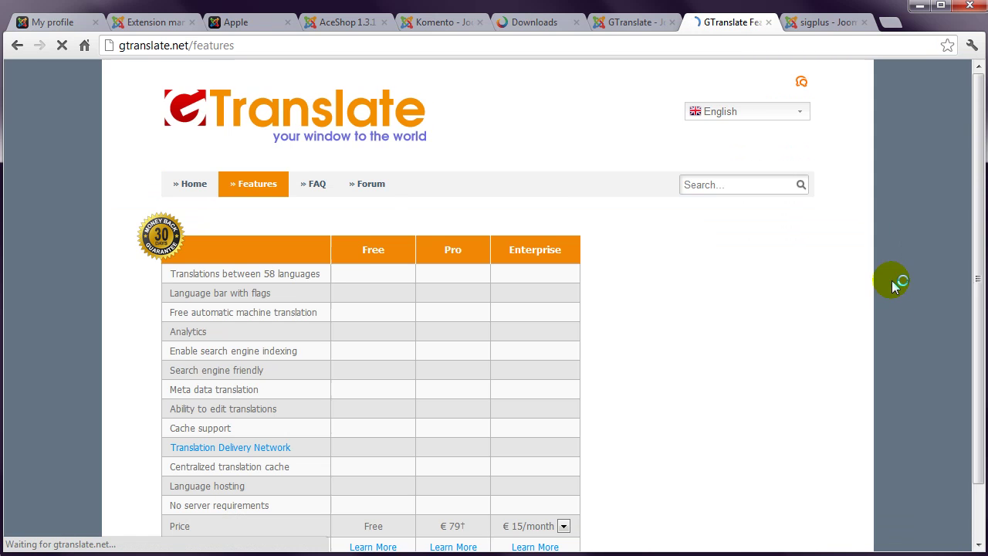
pyautogui.moveTo(976, 158); pyautogui.dragTo(983, 245)
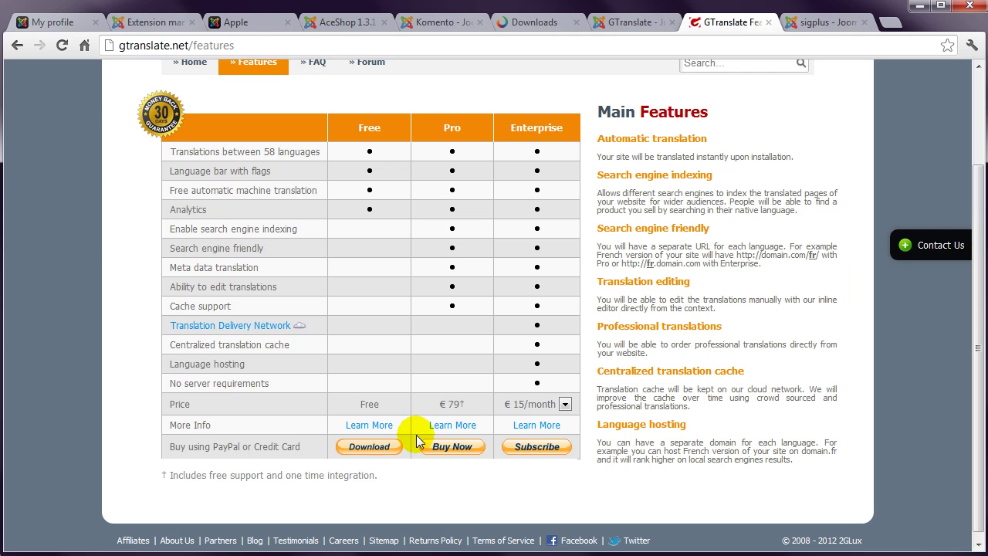
pyautogui.click(369, 449)
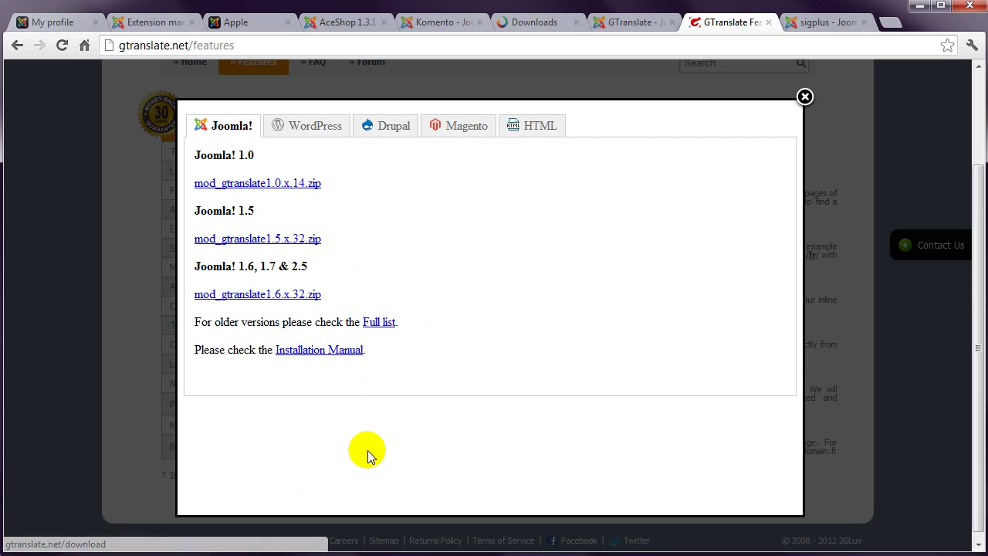
pyautogui.click(295, 294)
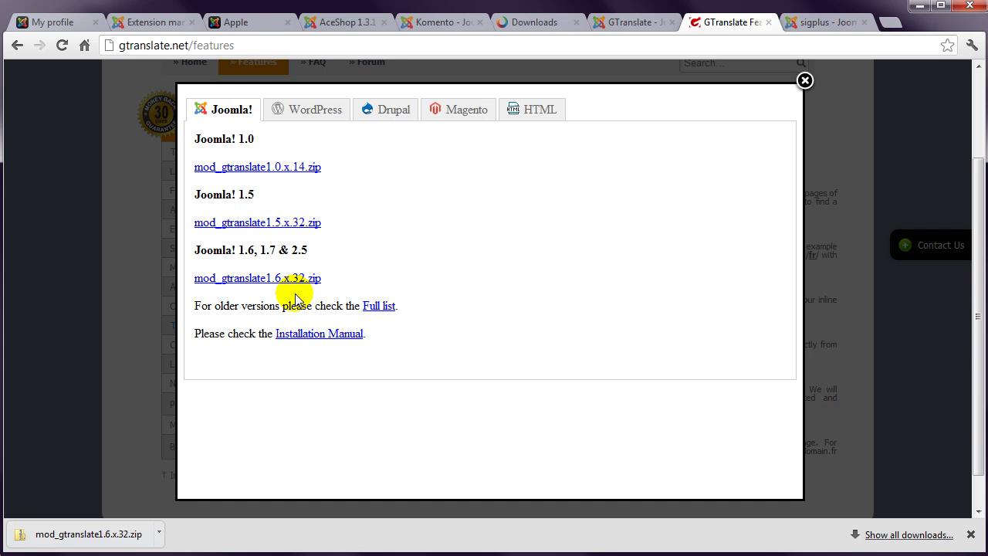
pyautogui.click(159, 23)
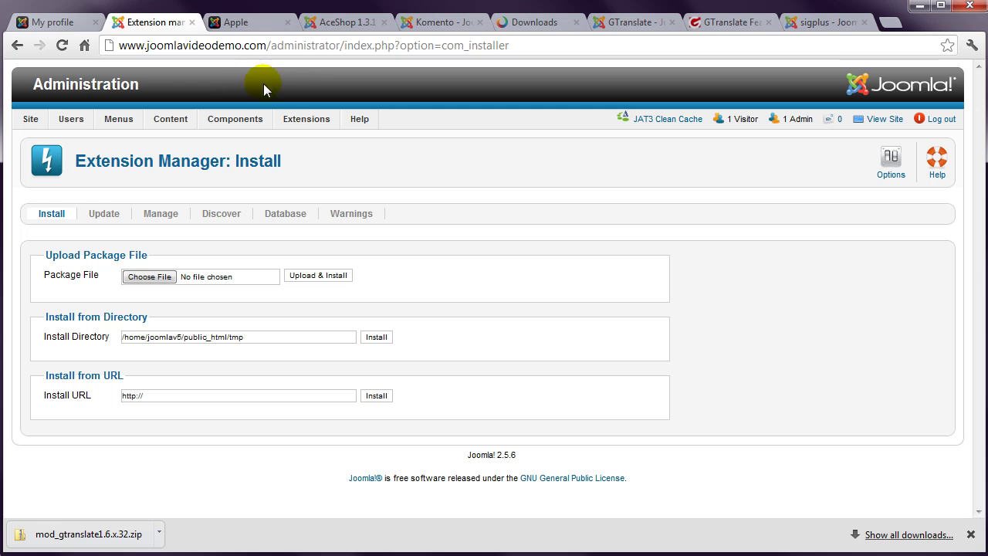
# Step: Upload and install mod_gtranslate1.6.x.32.zip in the Extension Manager
pyautogui.moveTo(305, 120)
pyautogui.click(313, 142)
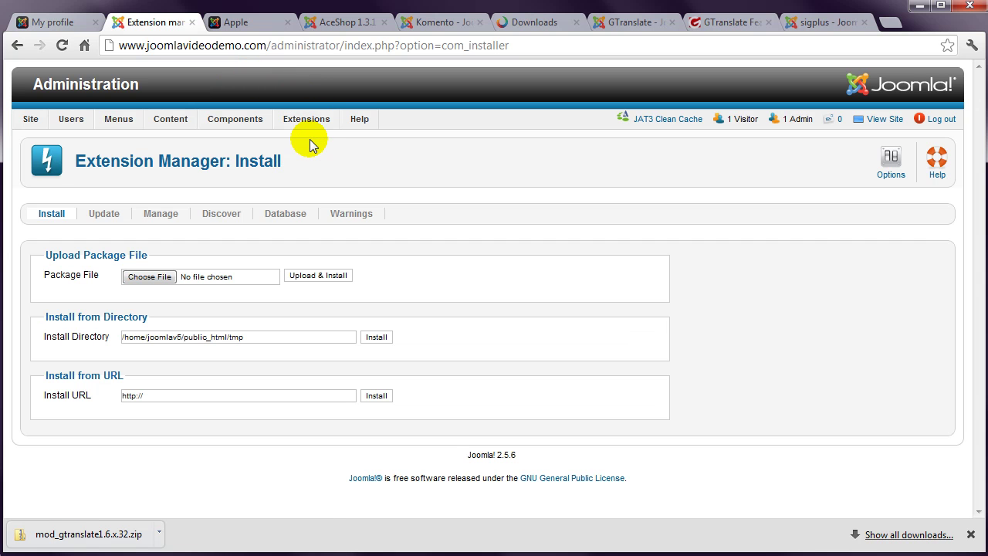
pyautogui.click(150, 278)
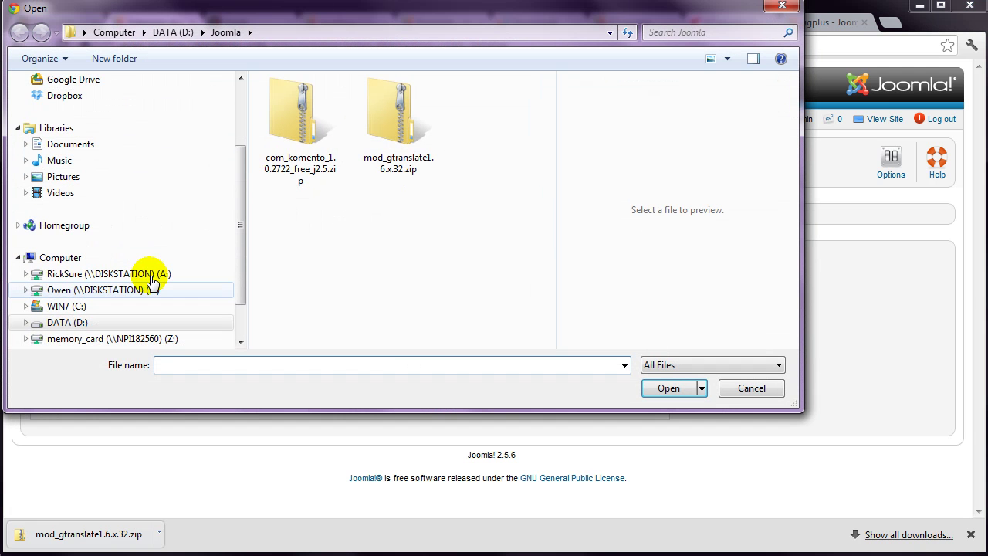
pyautogui.click(394, 139)
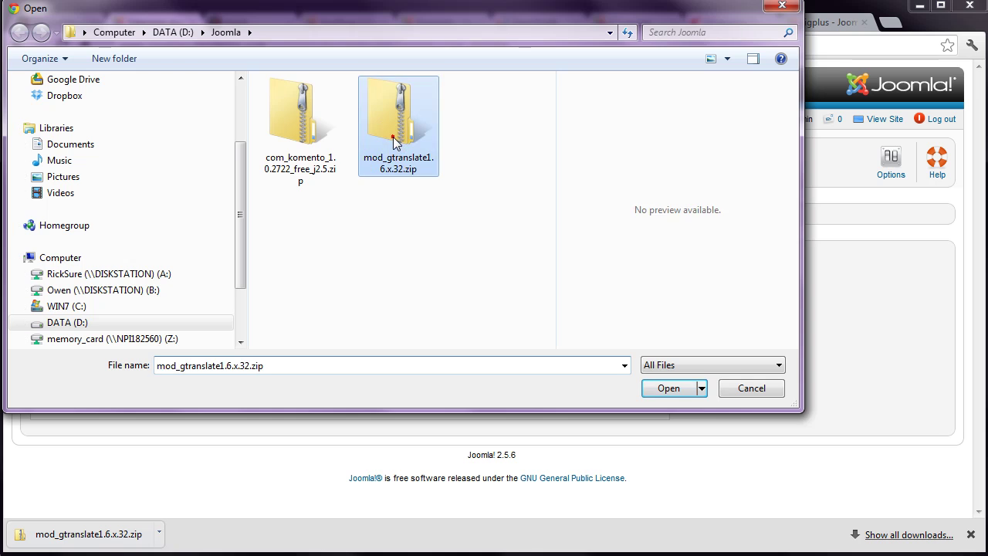
pyautogui.doubleClick(393, 138)
pyautogui.click(306, 278)
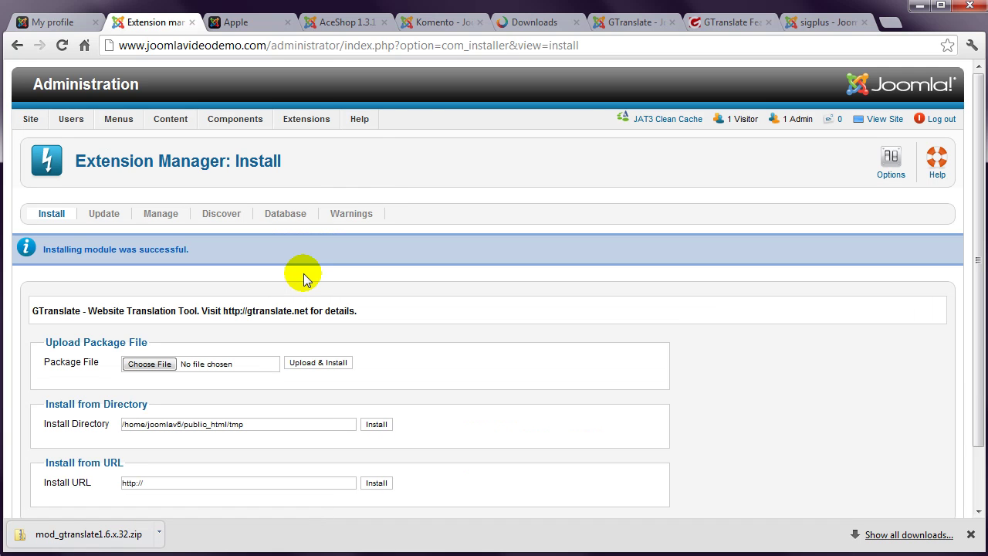
# Step: Open the GTranslate module from the Module Manager and retitle it 'Translate'
pyautogui.moveTo(308, 121)
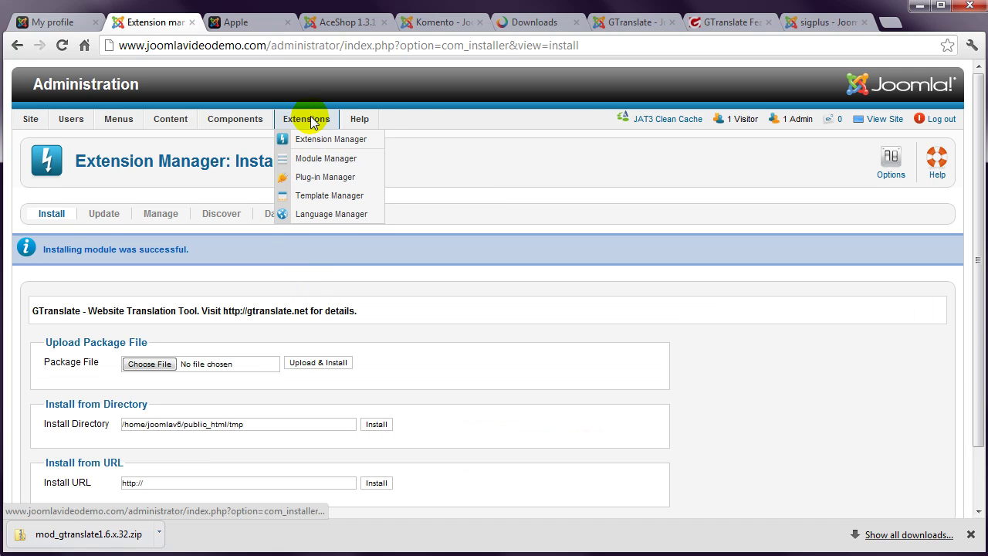
pyautogui.click(321, 159)
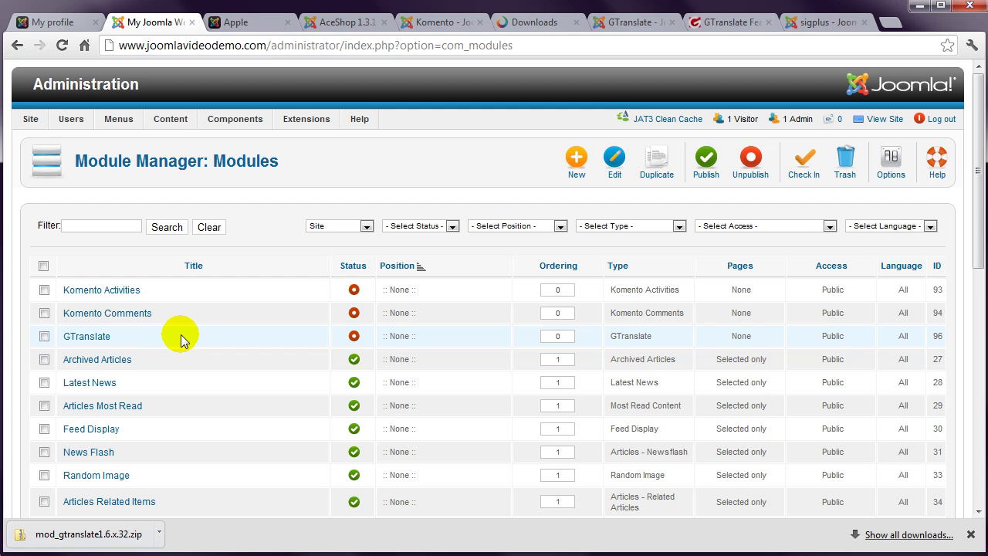
pyautogui.click(93, 338)
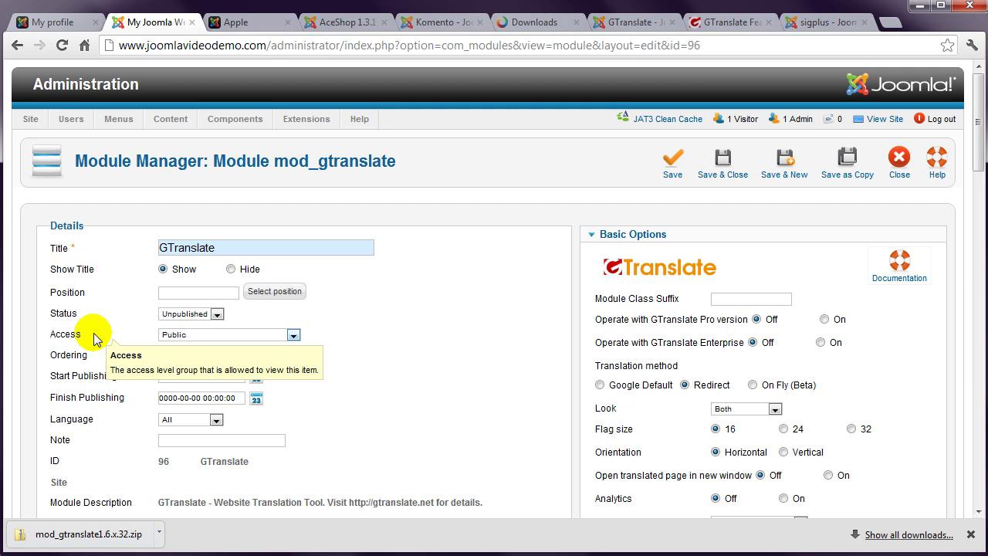
pyautogui.press('Delete')
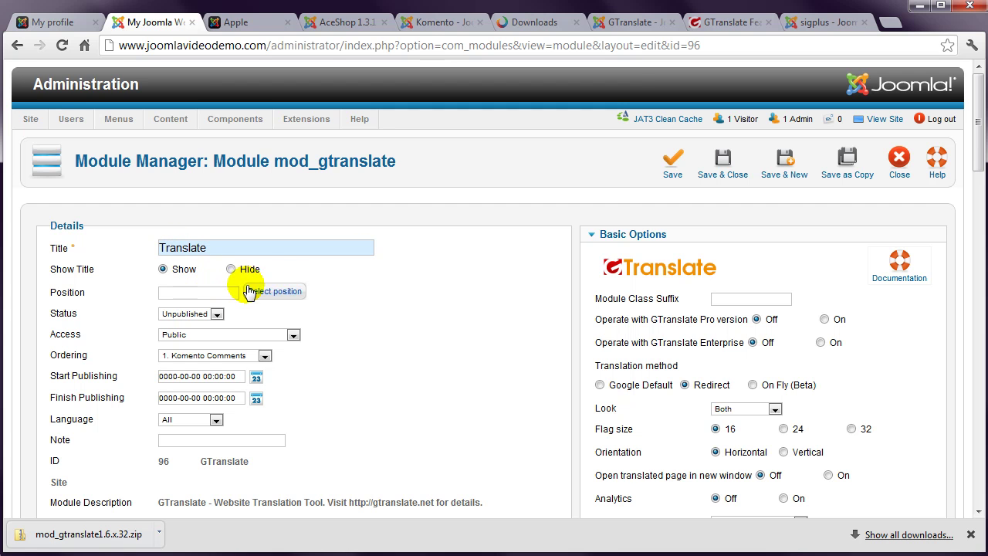
# Step: Assign the module to position-7 from page 2 of the position list
pyautogui.click(283, 291)
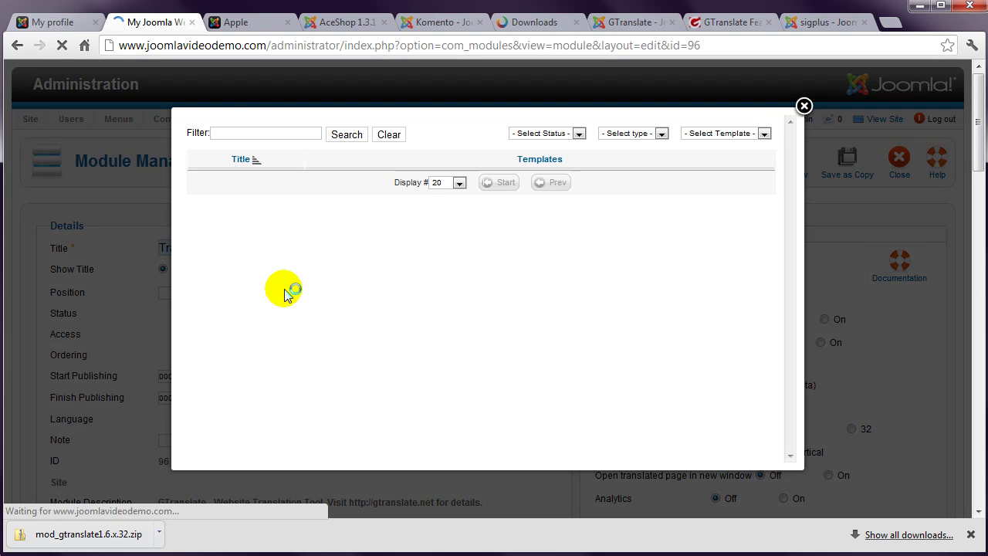
pyautogui.scroll(-15, 284, 294)
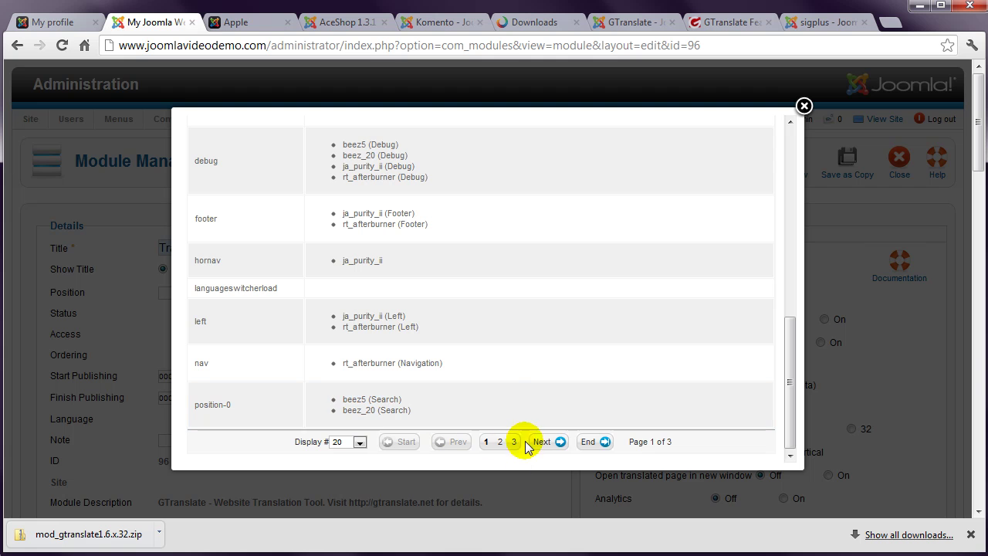
pyautogui.click(540, 441)
pyautogui.scroll(-7, 239, 255)
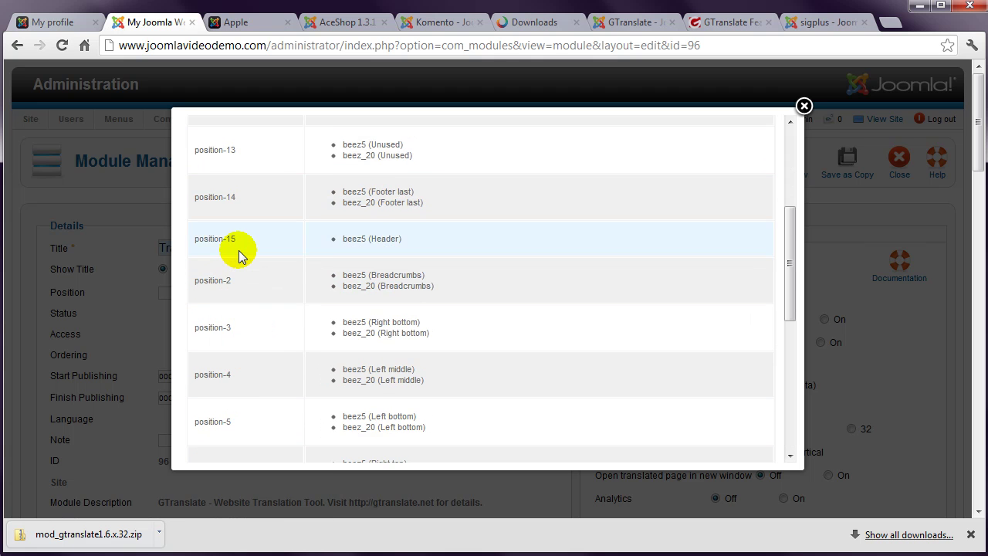
pyautogui.click(221, 292)
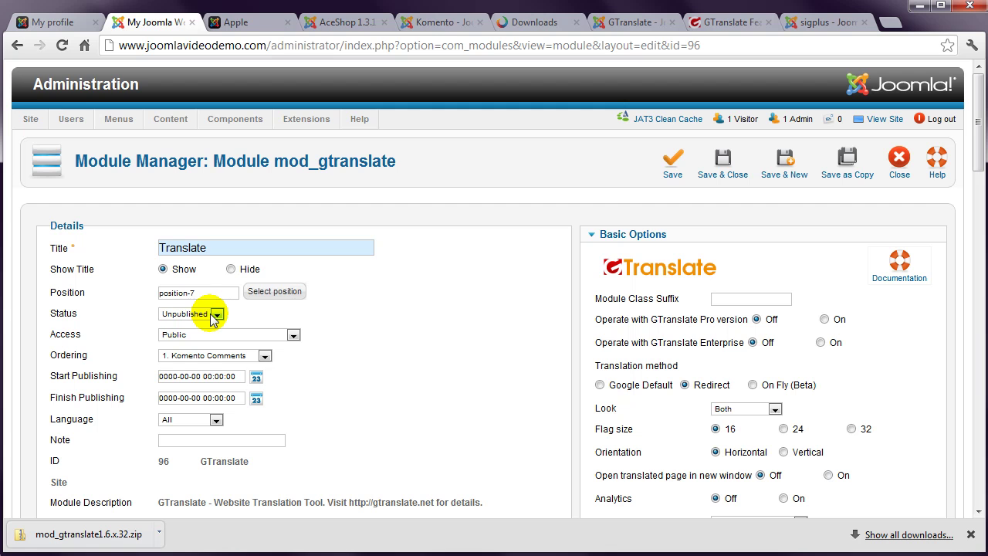
# Step: Set the Translate module to Published and On all pages, then Save & Close
pyautogui.click(216, 314)
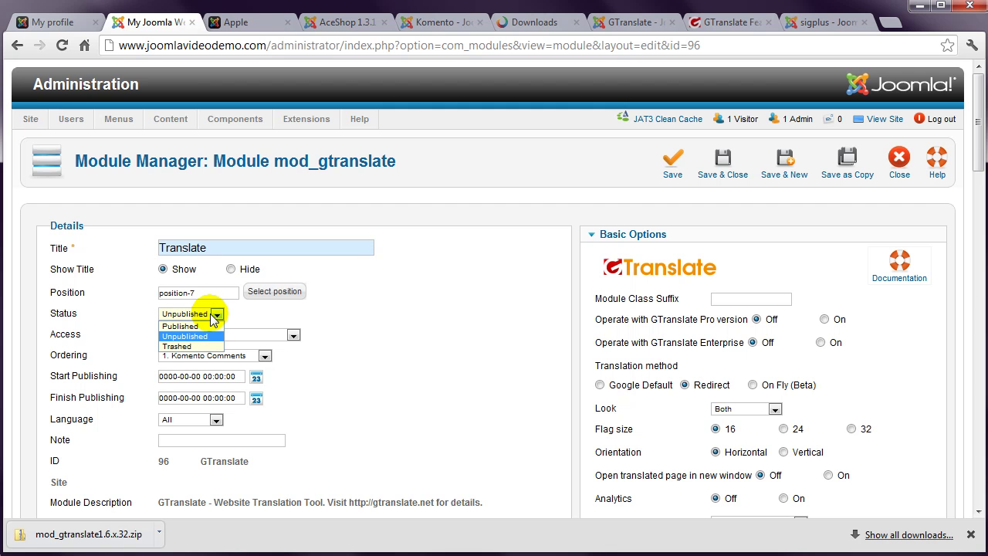
pyautogui.click(207, 326)
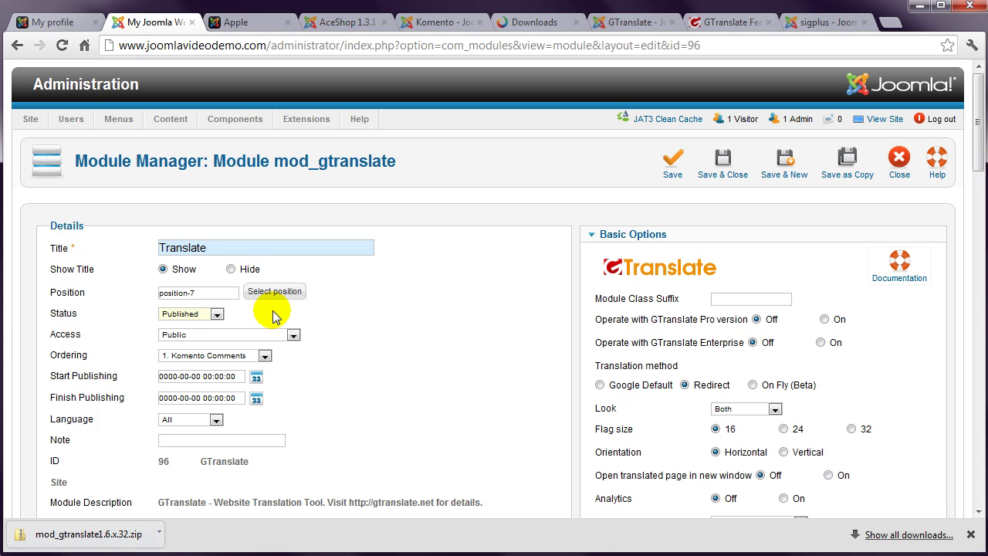
pyautogui.moveTo(978, 158); pyautogui.dragTo(978, 251)
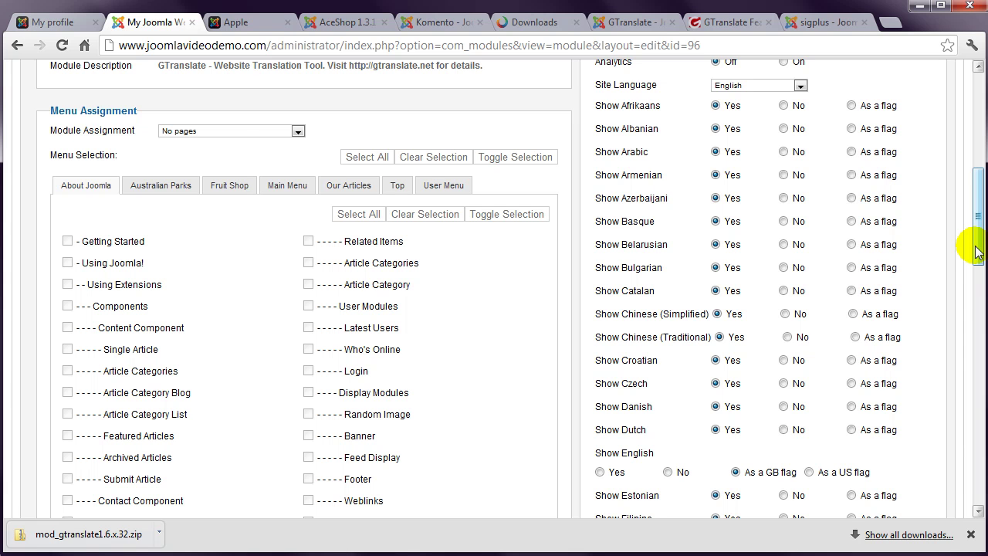
pyautogui.click(298, 132)
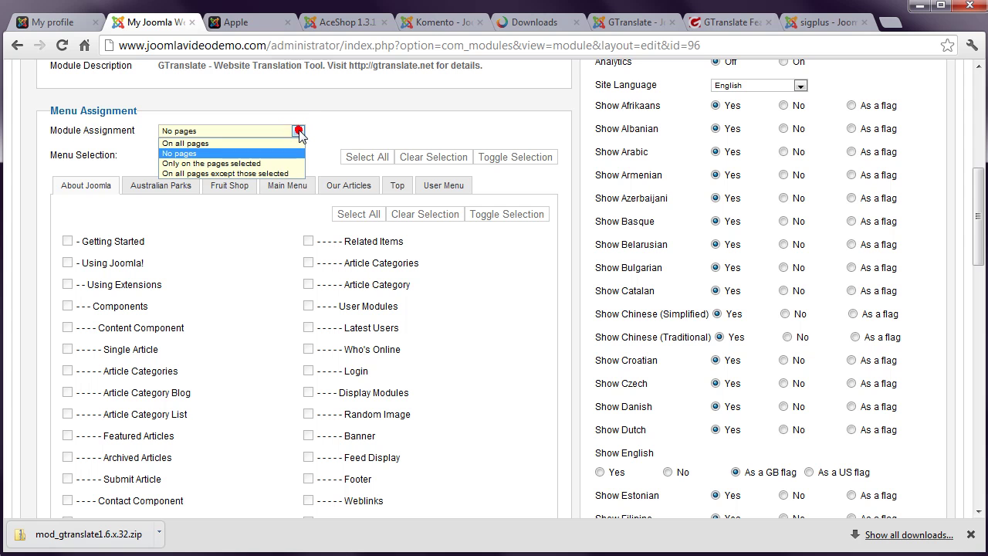
pyautogui.click(286, 144)
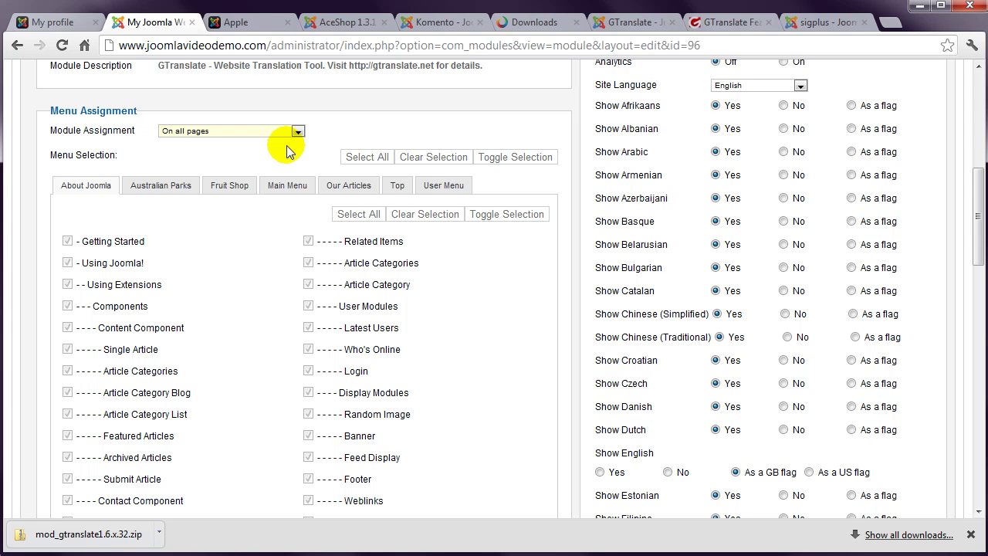
pyautogui.moveTo(977, 216); pyautogui.dragTo(978, 85)
pyautogui.click(723, 161)
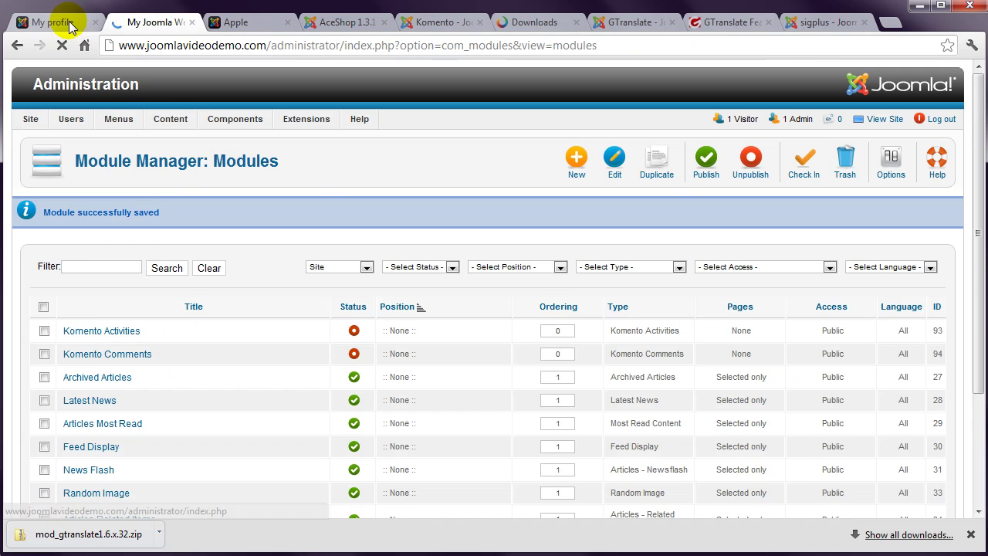
# Step: View the front-end Home page in French via the Translate module, then go back
pyautogui.click(69, 24)
pyautogui.click(163, 200)
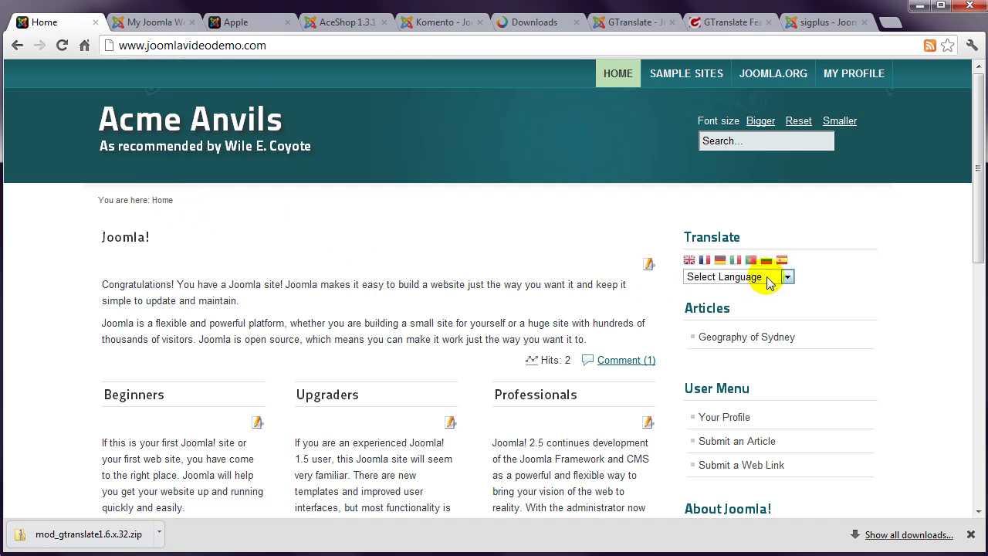
pyautogui.click(717, 276)
pyautogui.moveTo(789, 311); pyautogui.dragTo(788, 351)
pyautogui.click(728, 411)
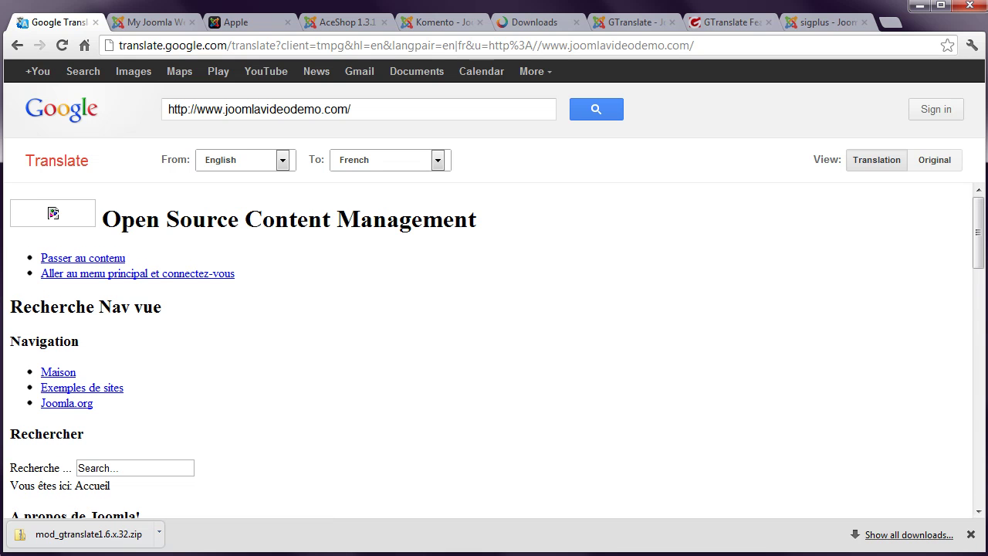
pyautogui.moveTo(975, 216); pyautogui.dragTo(977, 362)
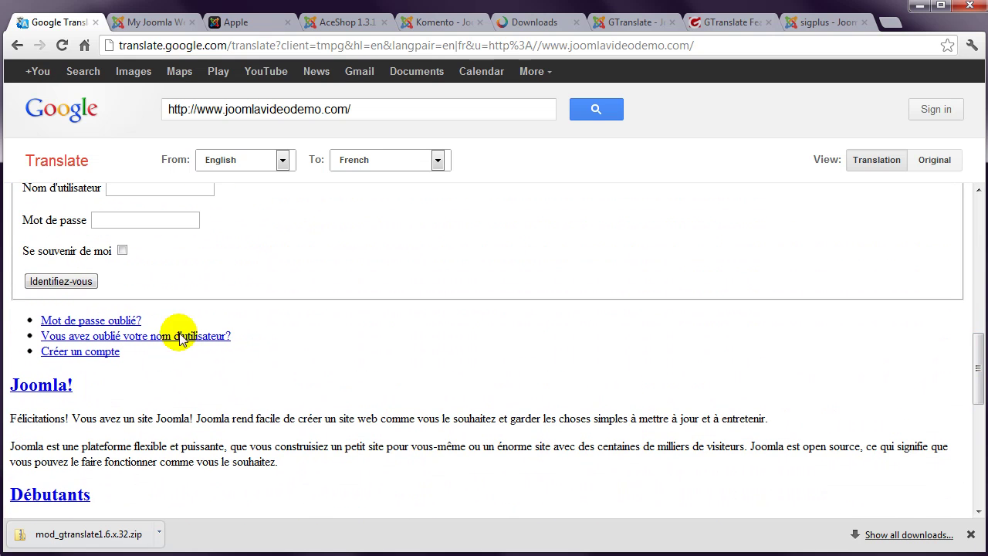
pyautogui.click(16, 45)
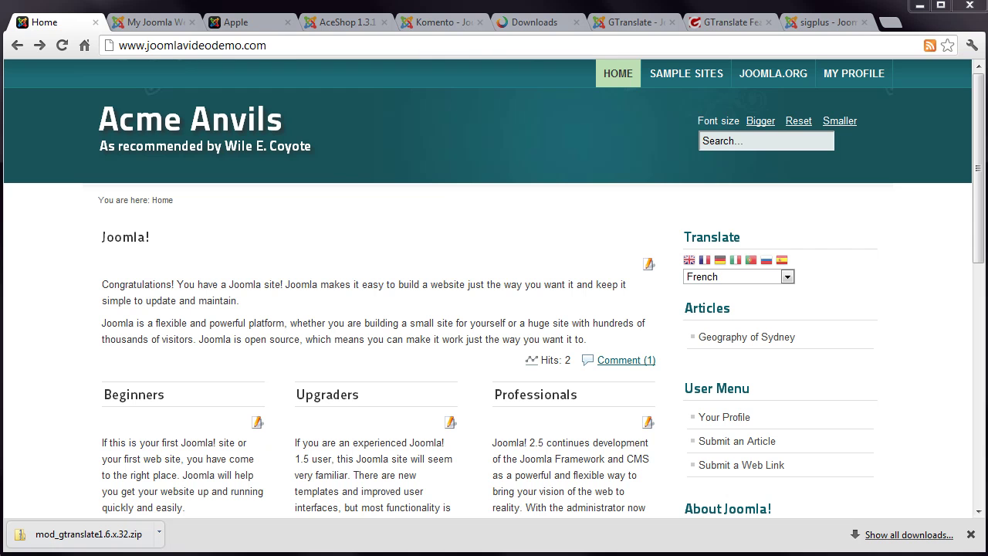
# Step: Download pkg_sigplus-1.4.2.11.zip from JoomlaCode via the sigplus JED page
pyautogui.click(827, 22)
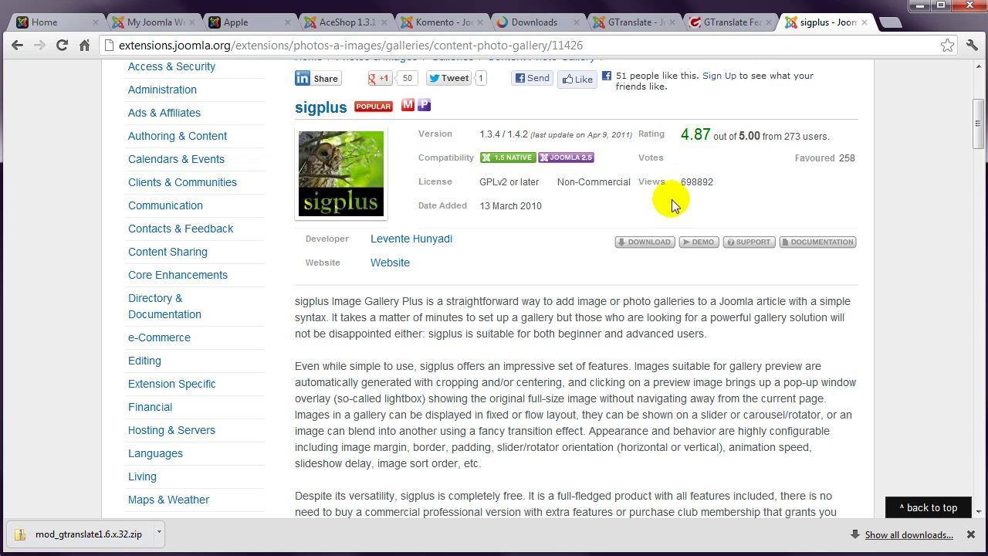
pyautogui.click(655, 242)
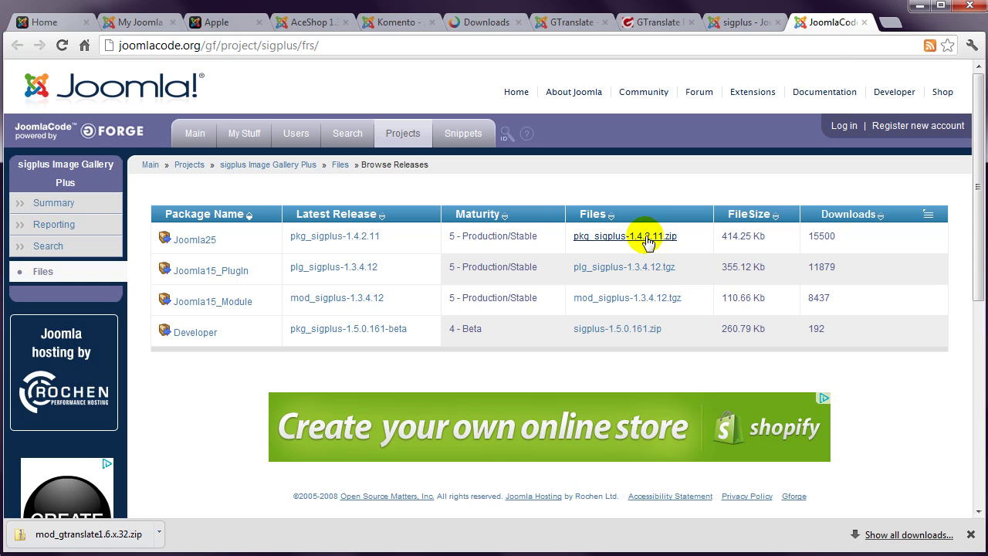
pyautogui.click(639, 239)
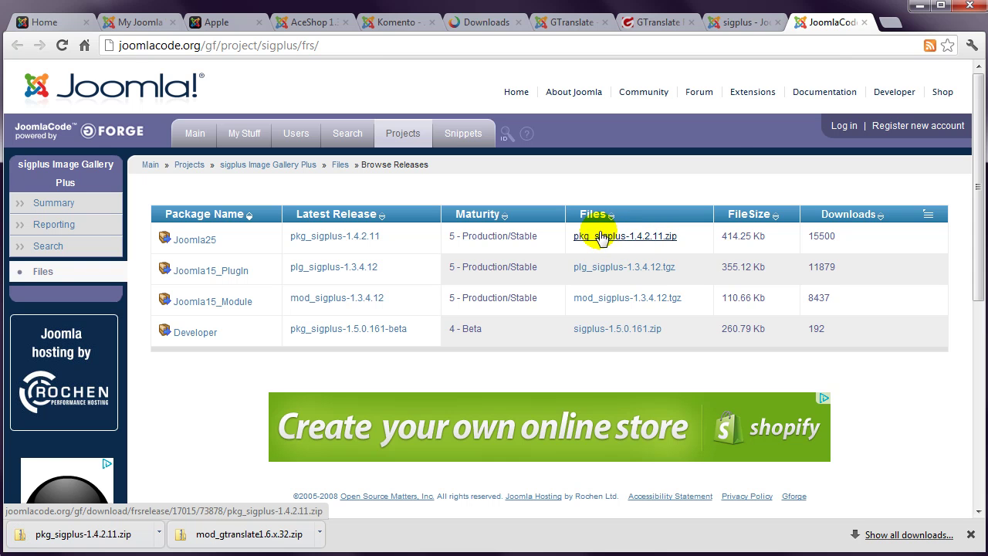
pyautogui.click(149, 24)
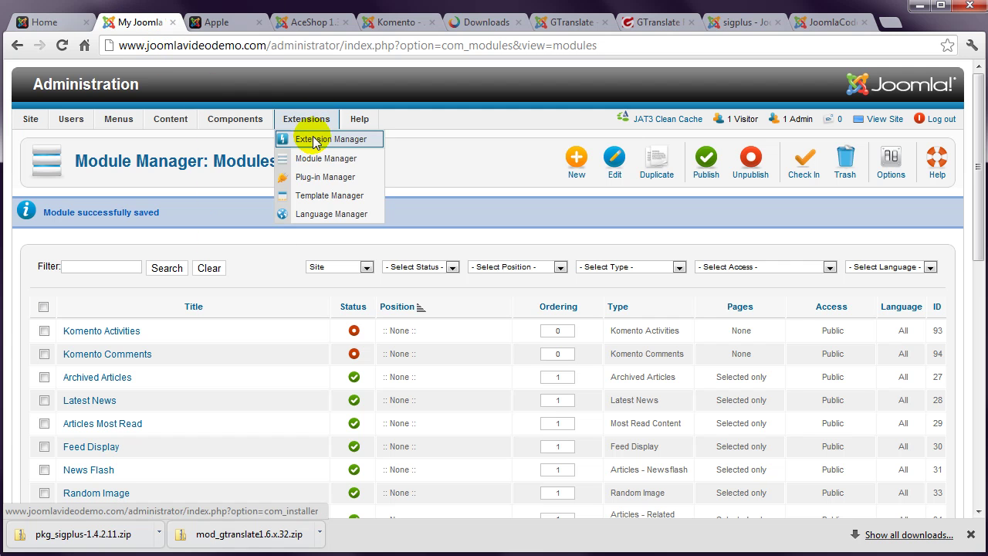
# Step: Upload and install pkg_sigplus-1.4.2.11.zip in the Extension Manager
pyautogui.click(313, 138)
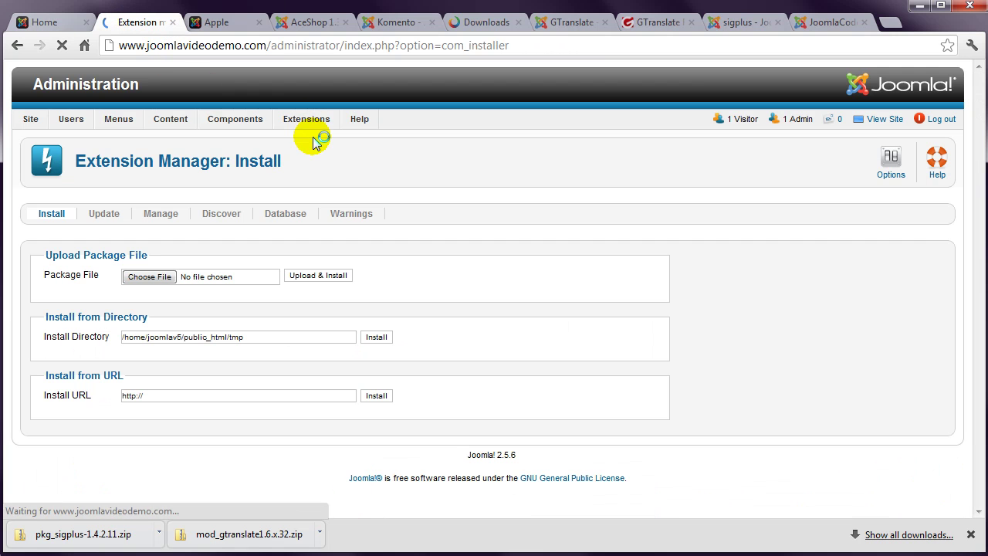
pyautogui.click(151, 276)
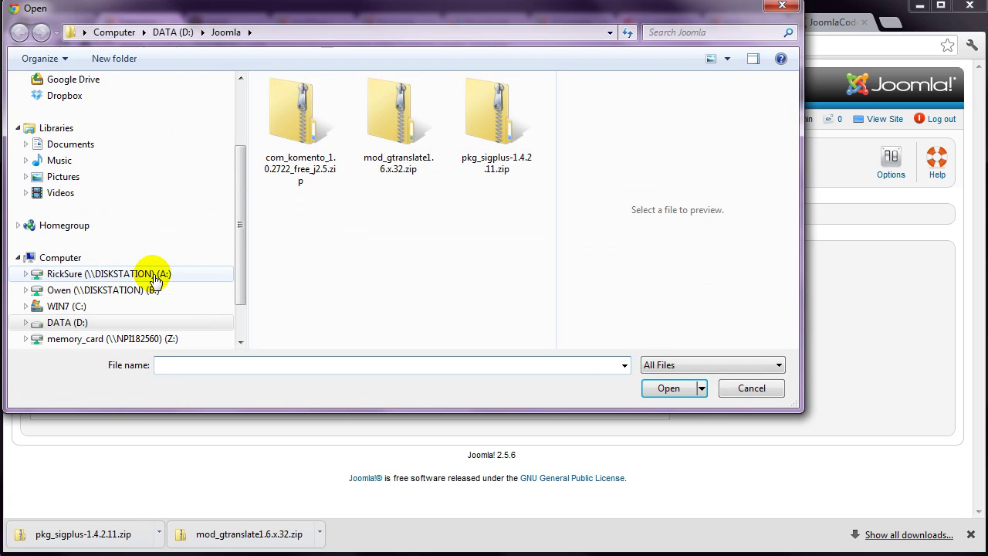
pyautogui.doubleClick(479, 133)
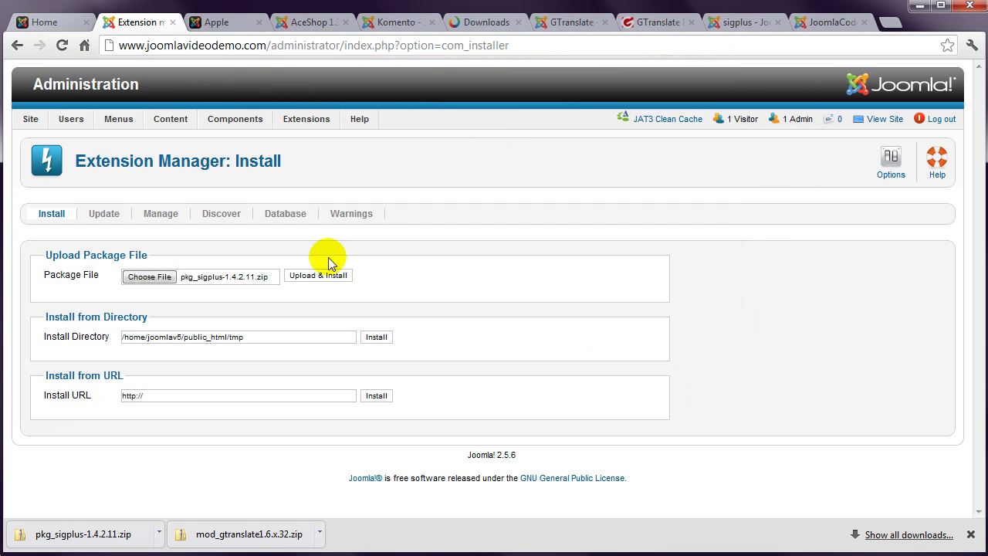
pyautogui.click(308, 276)
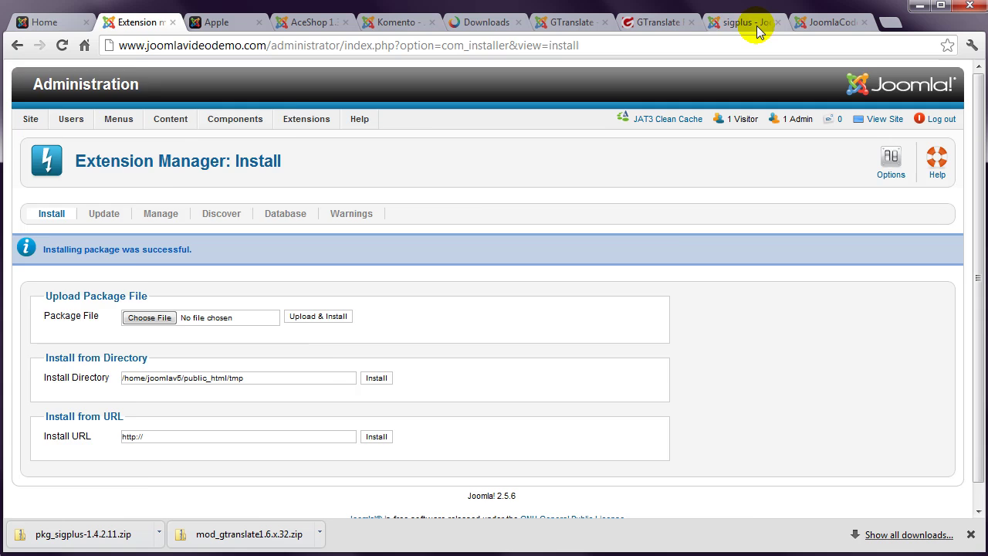
# Step: Visit the sigplus developer's website from its JED page, then return to the installer
pyautogui.click(753, 26)
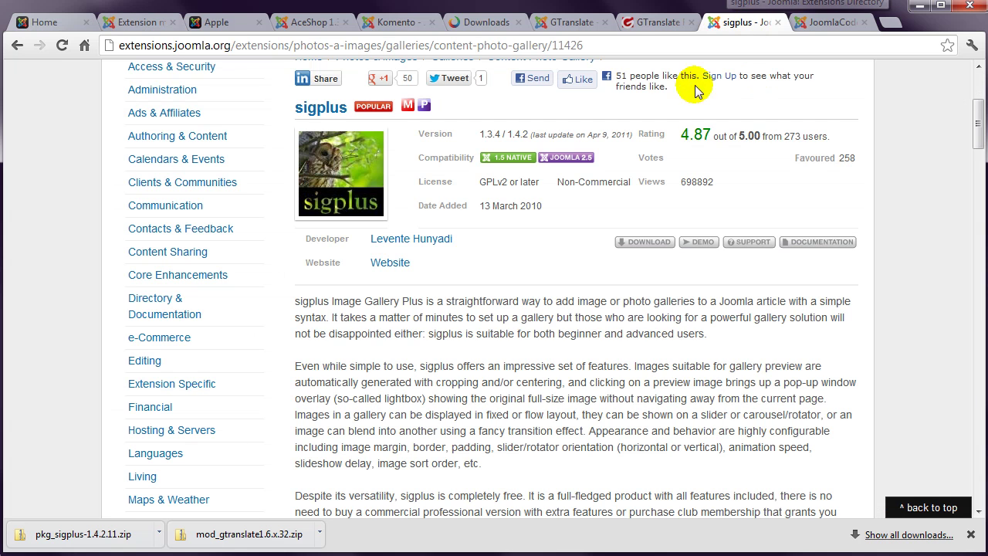
pyautogui.click(393, 263)
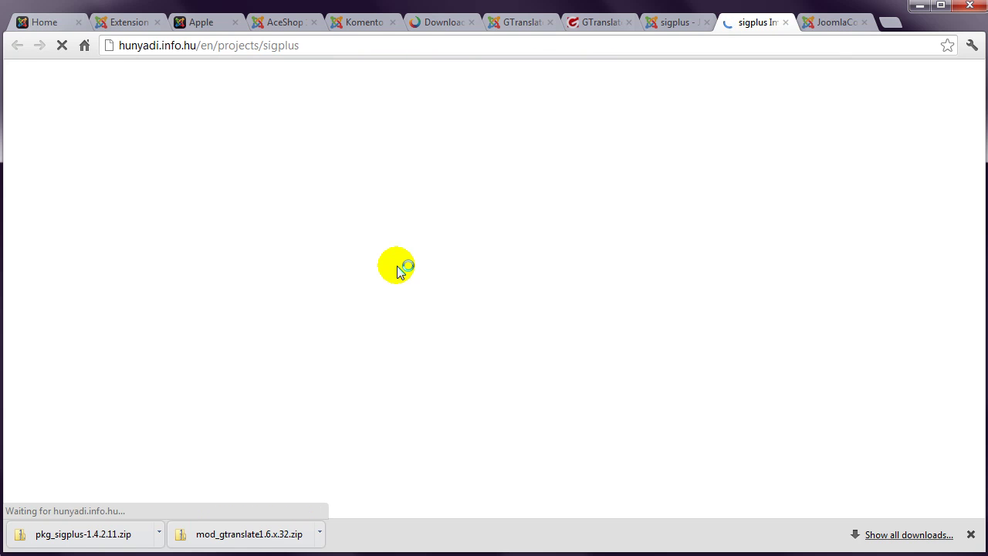
pyautogui.click(126, 22)
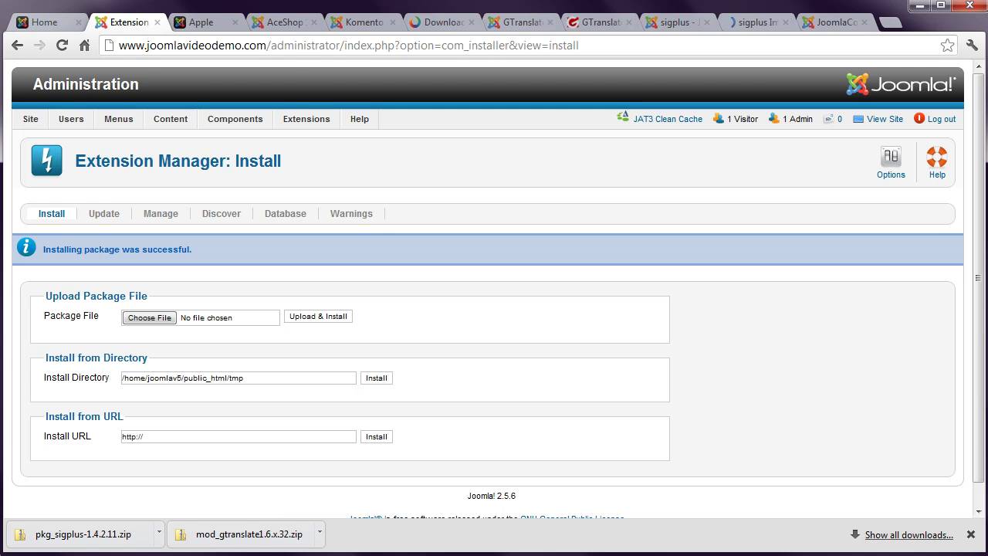
# Step: Set the Content - Image gallery - sigplus plug-in to Enabled and Save & Close
pyautogui.moveTo(320, 121)
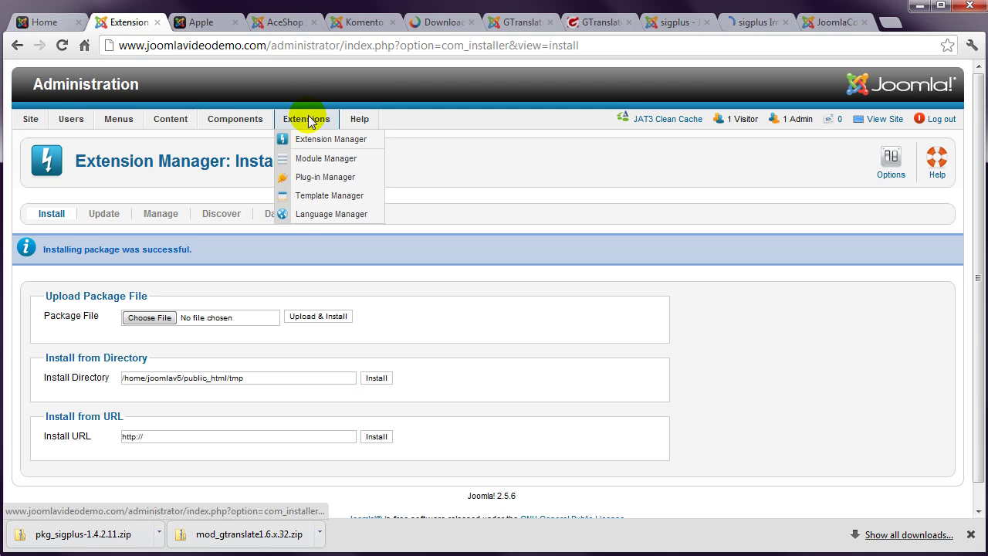
pyautogui.click(325, 177)
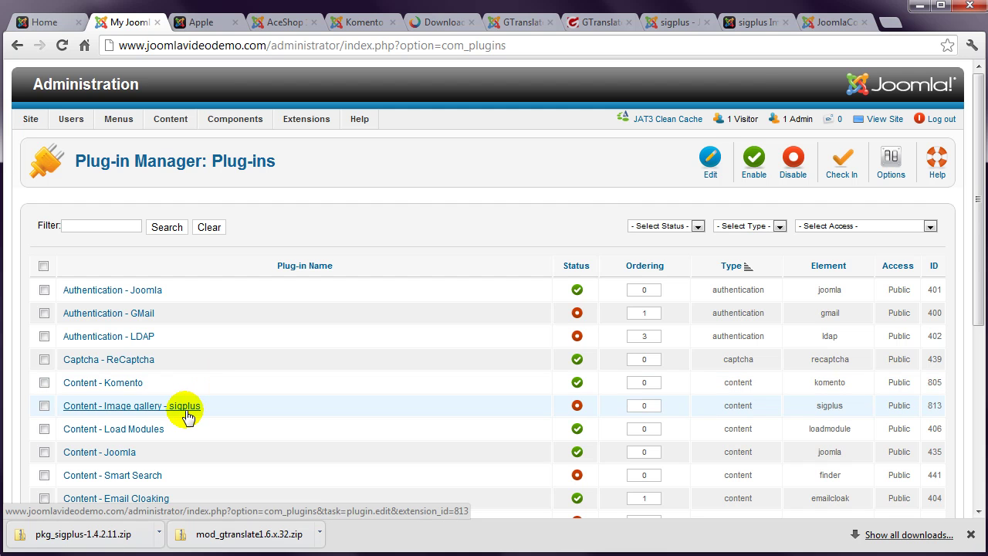
pyautogui.click(185, 406)
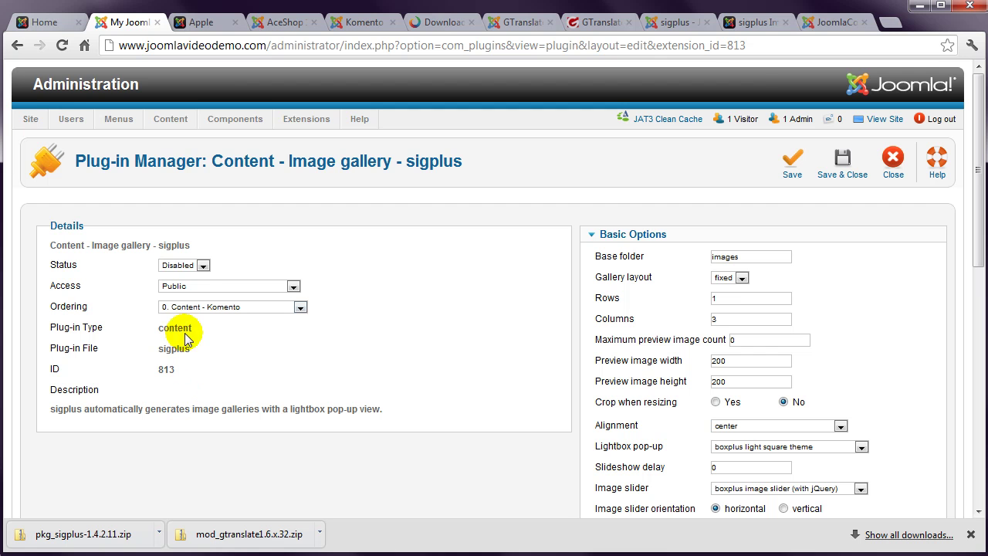
pyautogui.click(202, 264)
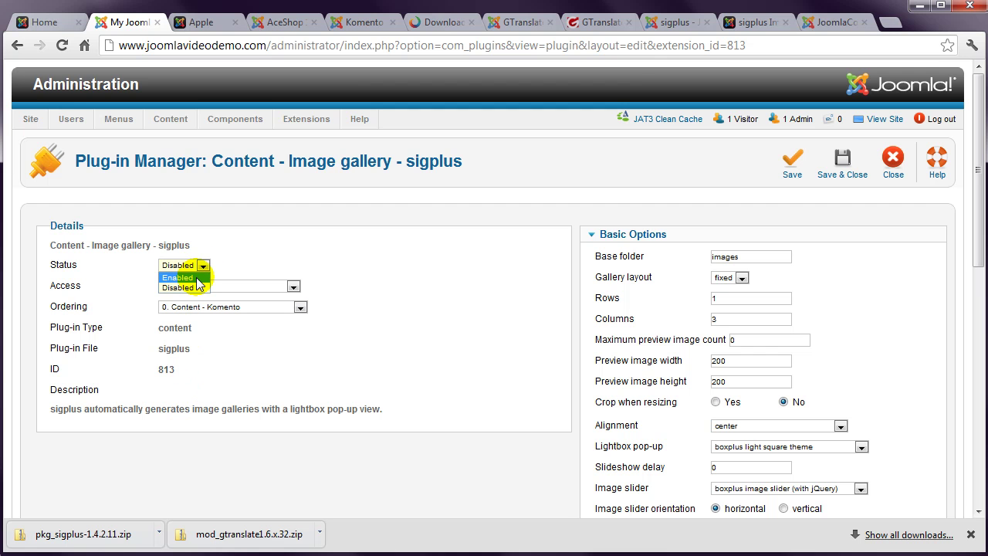
pyautogui.click(197, 278)
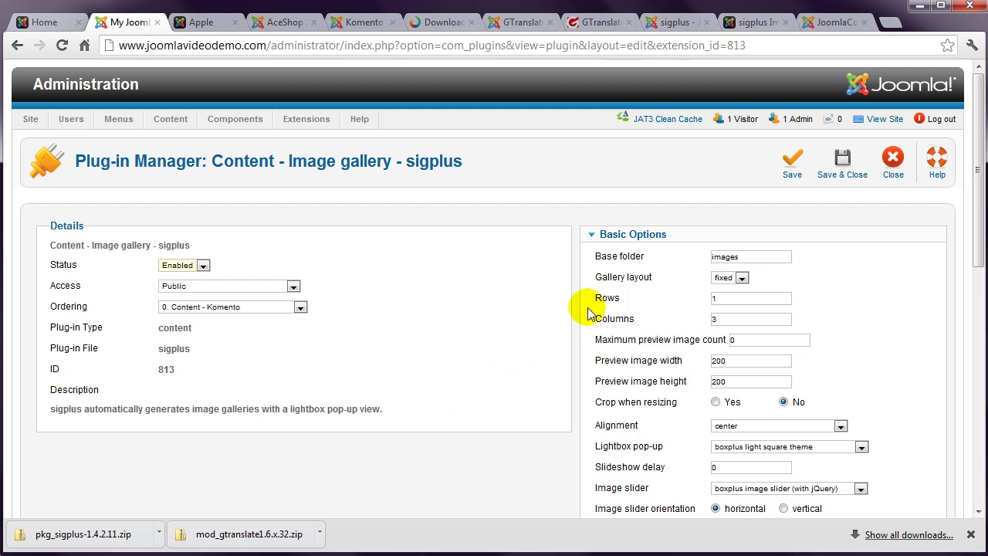
pyautogui.click(847, 173)
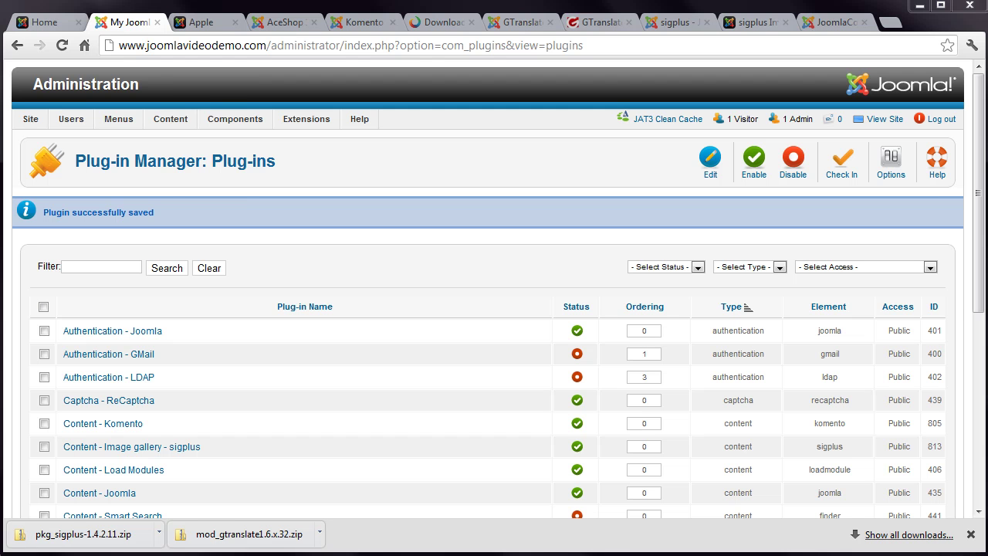
# Step: In the Article Manager, filter by the Geography category and open the Geography of Sydney article
pyautogui.moveTo(187, 118)
pyautogui.click(179, 138)
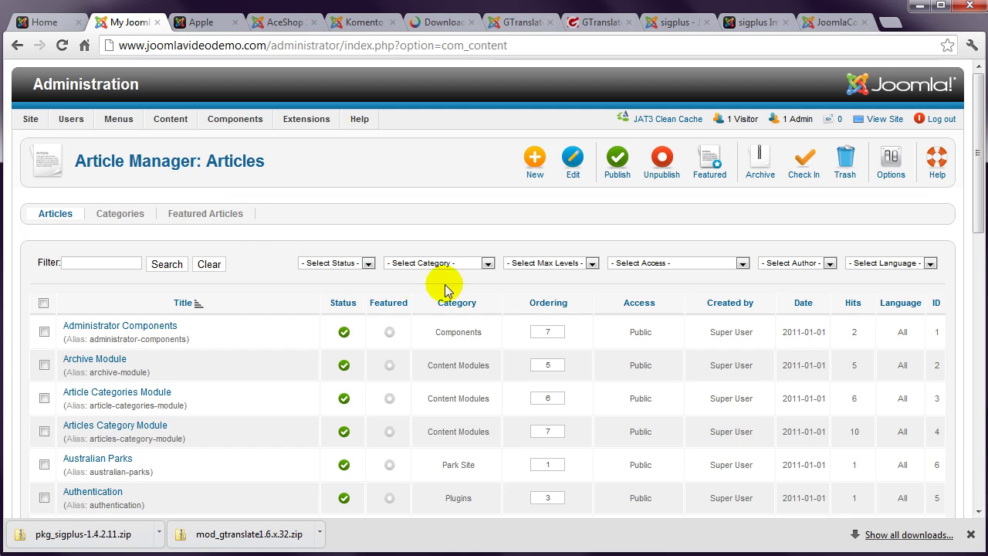
pyautogui.click(463, 263)
pyautogui.scroll(-3, 429, 352)
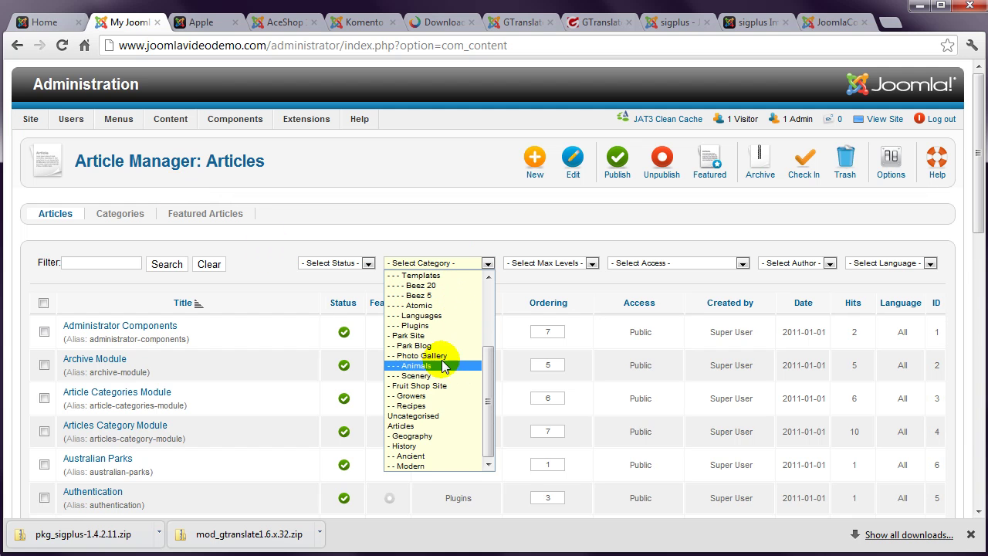
pyautogui.click(429, 436)
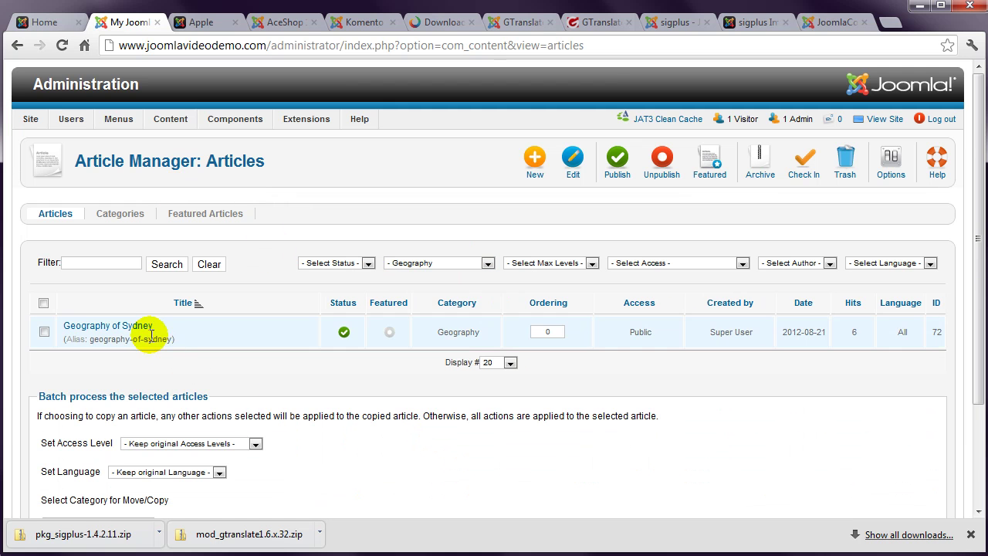
pyautogui.click(129, 327)
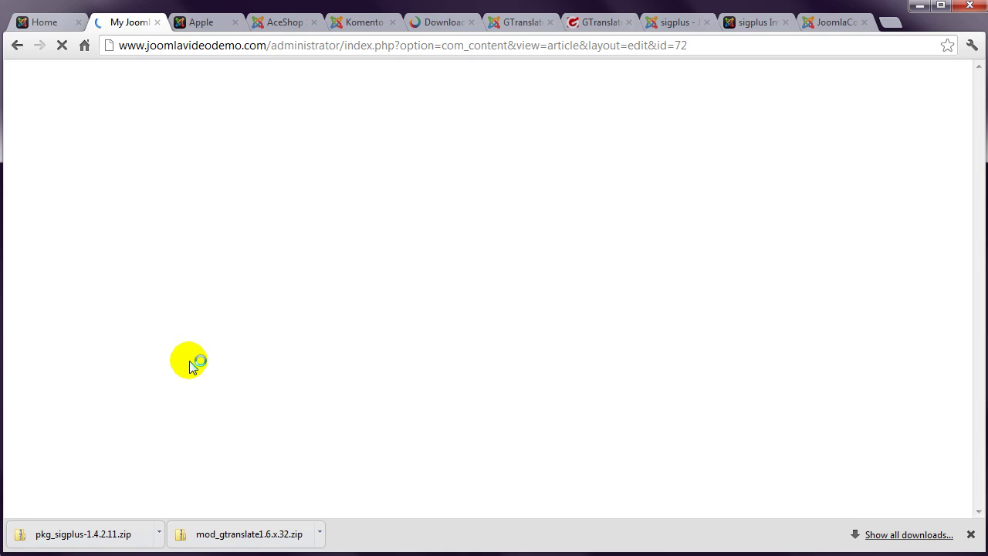
# Step: Add {gallery} on a new line after the article's last sentence and save the article
pyautogui.scroll(-3, 190, 363)
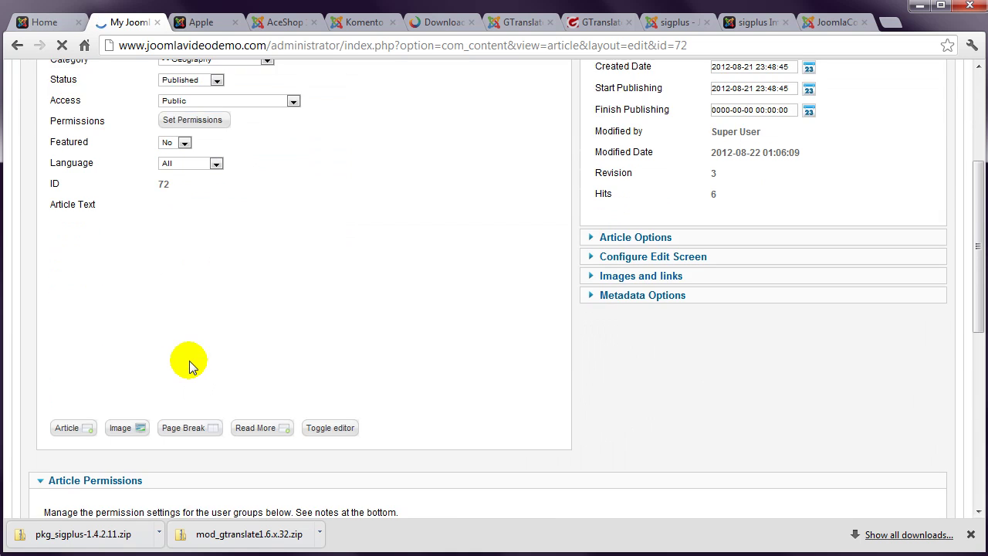
pyautogui.scroll(-1, 189, 361)
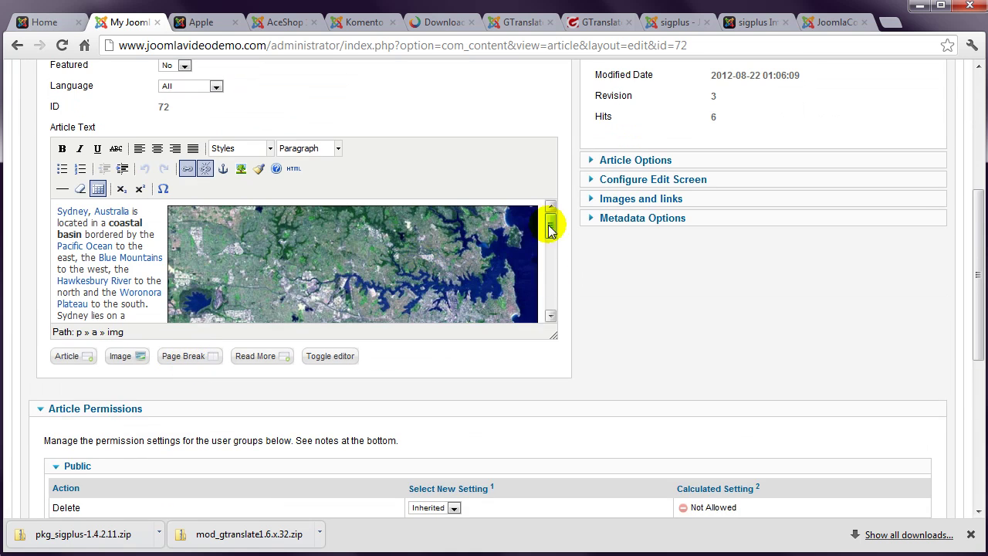
pyautogui.moveTo(551, 225); pyautogui.dragTo(553, 289)
pyautogui.click(502, 307)
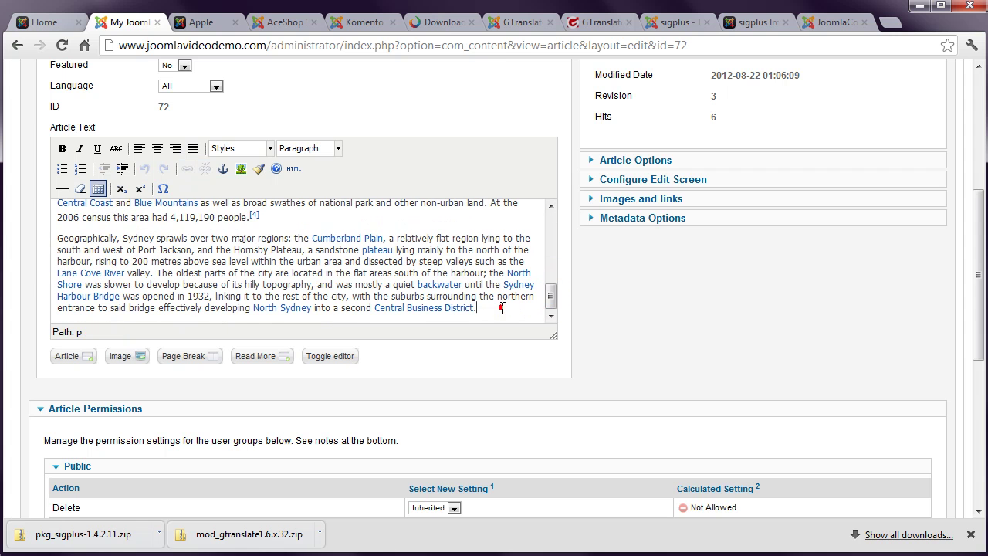
pyautogui.press('Return')
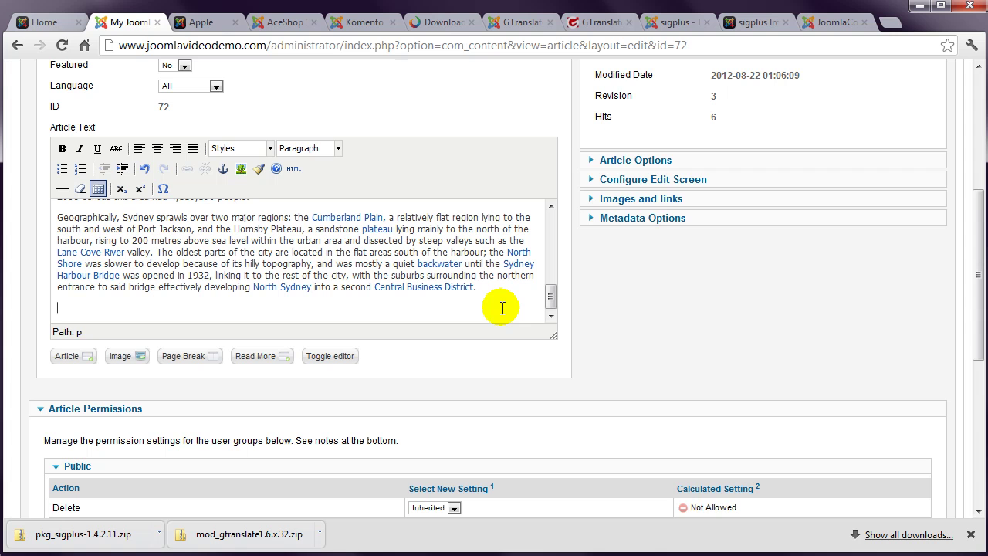
pyautogui.write('{gallery}')
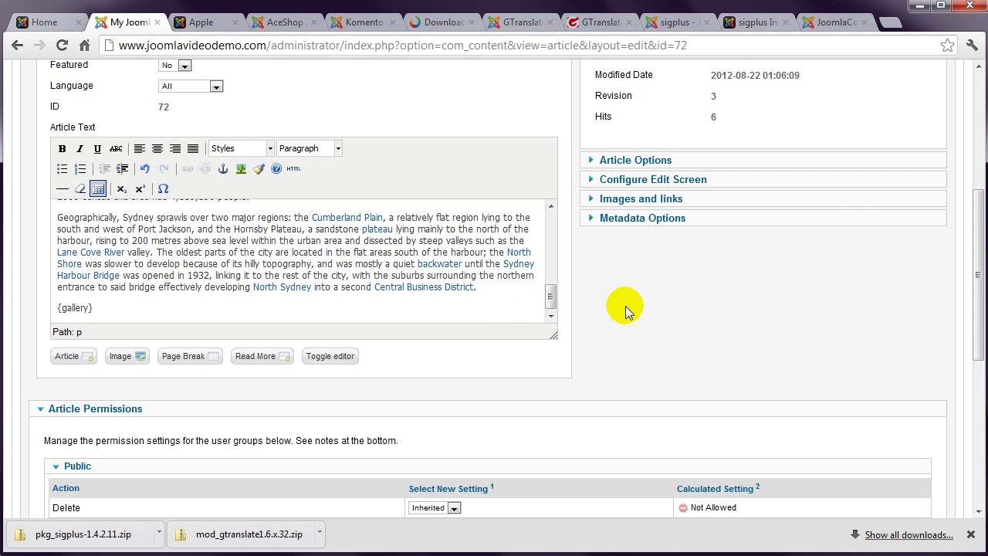
pyautogui.moveTo(974, 344); pyautogui.dragTo(976, 216)
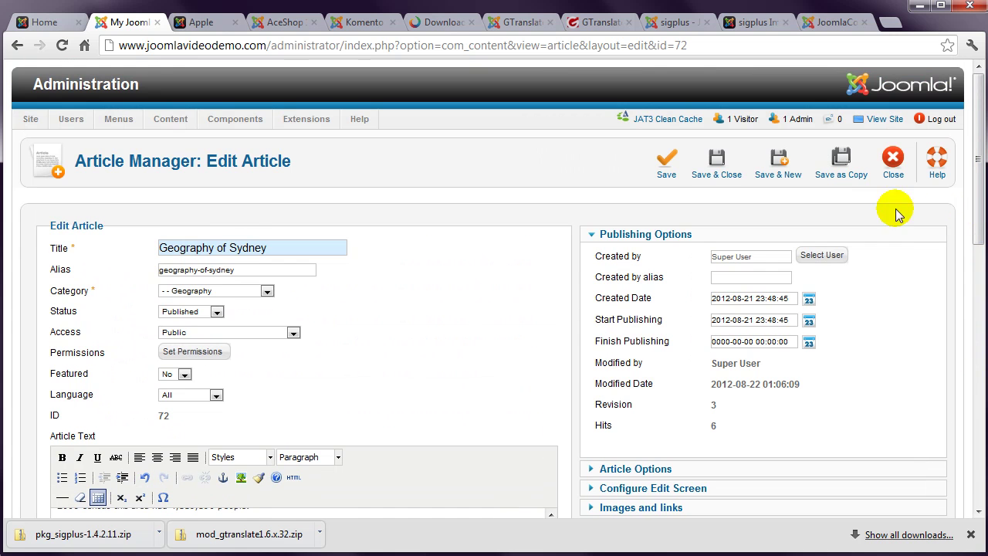
pyautogui.click(707, 168)
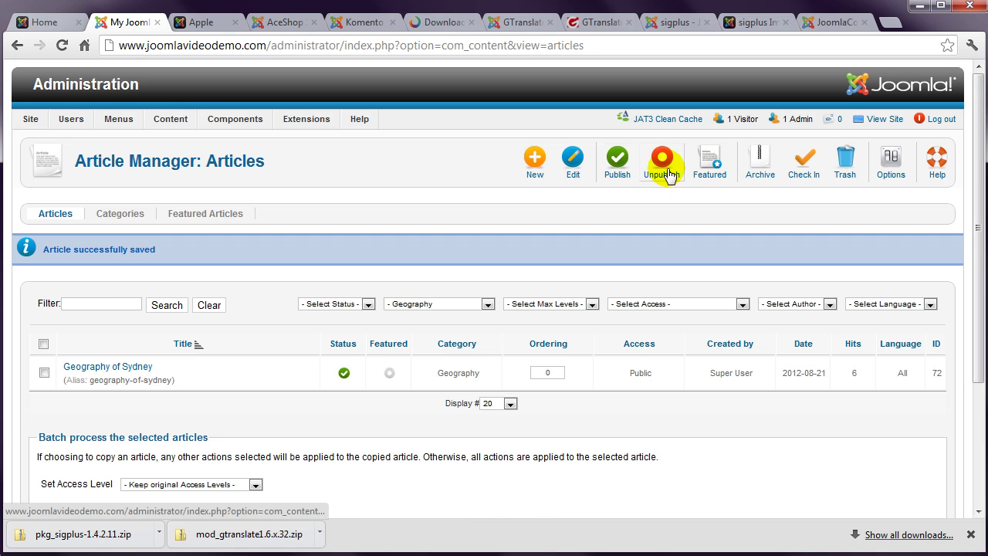
# Step: Browse the Media Manager to sampledata/parks/landscape to view its eight images, then return to the Article Manager
pyautogui.moveTo(170, 121)
pyautogui.click(187, 196)
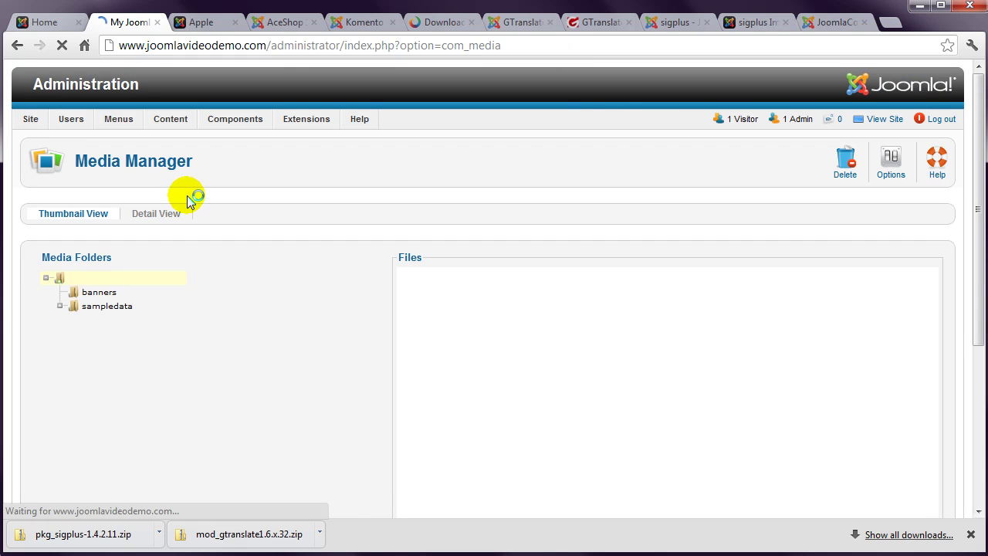
pyautogui.click(60, 306)
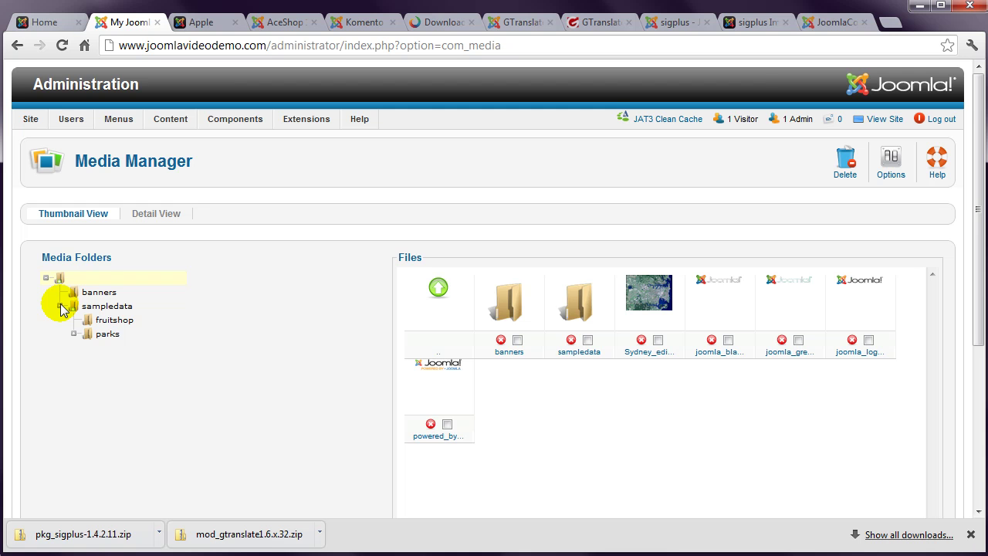
pyautogui.click(101, 339)
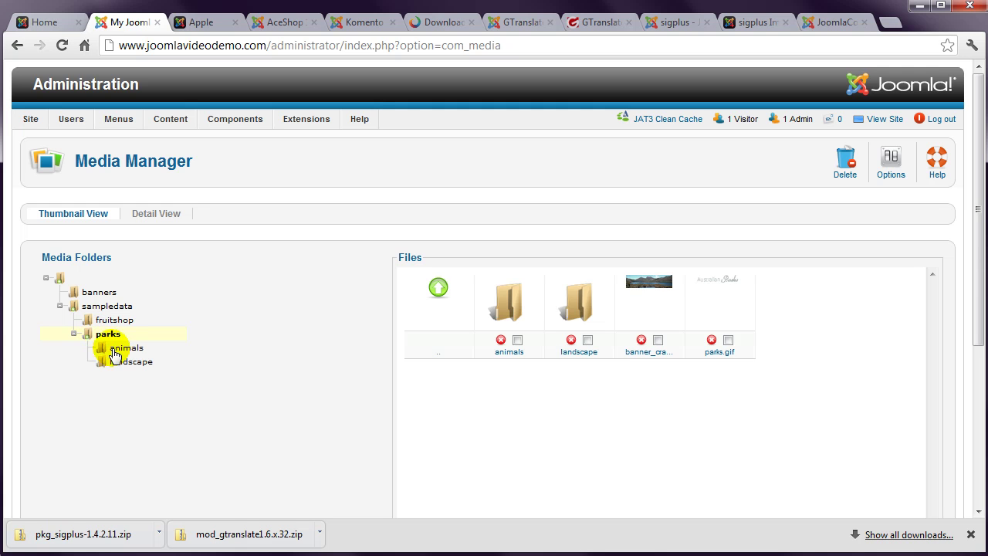
pyautogui.click(128, 368)
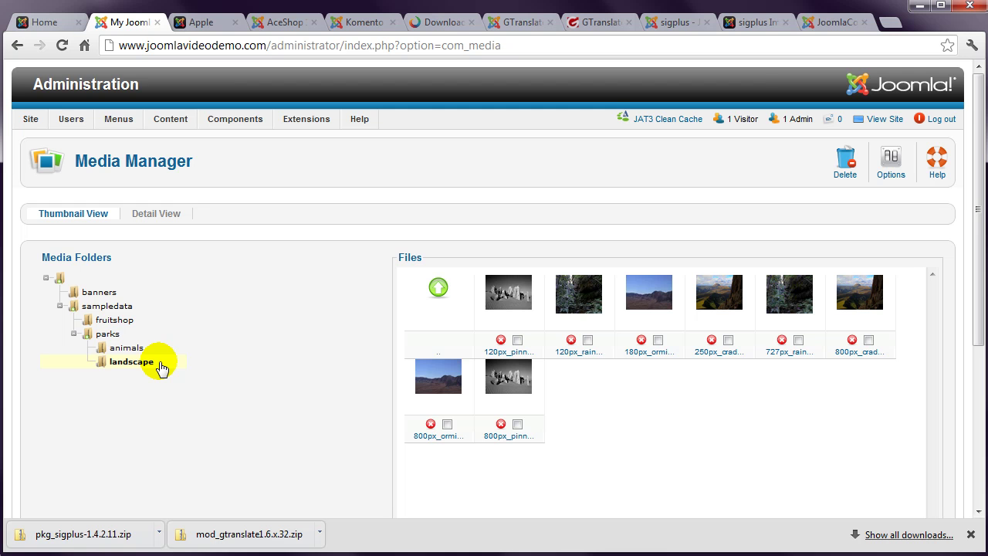
pyautogui.moveTo(165, 121)
pyautogui.click(174, 142)
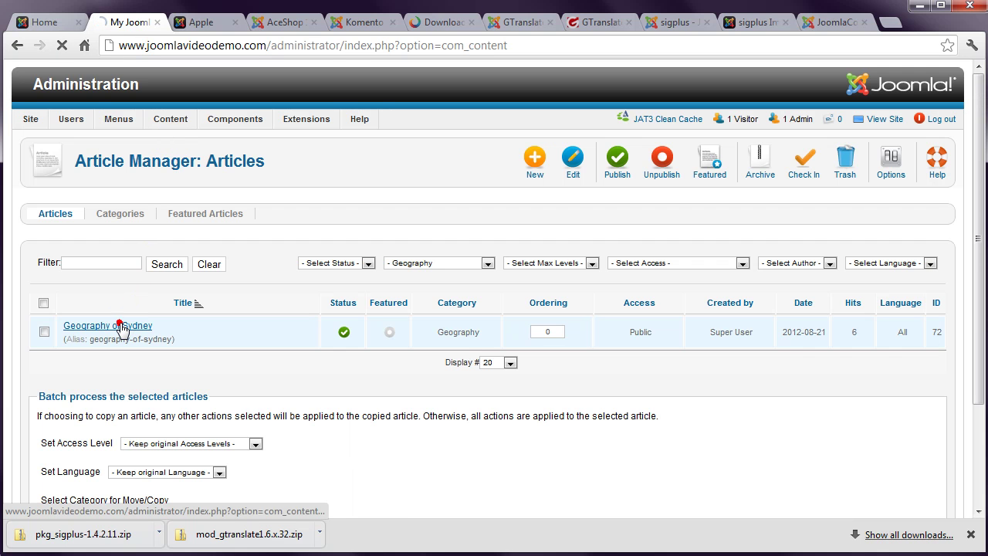
# Step: In Geography of Sydney, append sampledata/parks/landscape{/gallery} after {gallery} and save the article
pyautogui.click(121, 328)
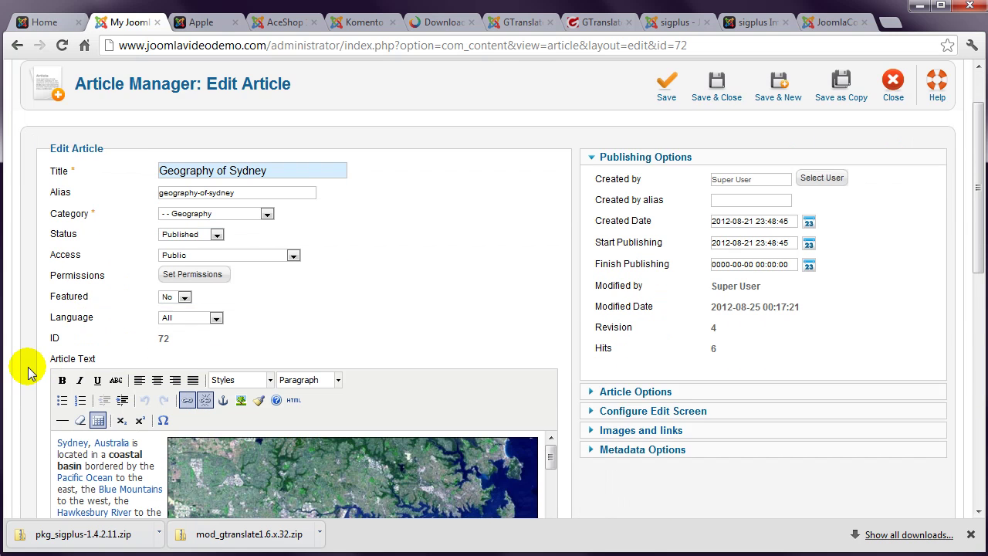
pyautogui.scroll(-3, 27, 364)
pyautogui.scroll(-5, 131, 345)
pyautogui.scroll(-1, 131, 344)
pyautogui.scroll(-1, 111, 326)
pyautogui.click(111, 309)
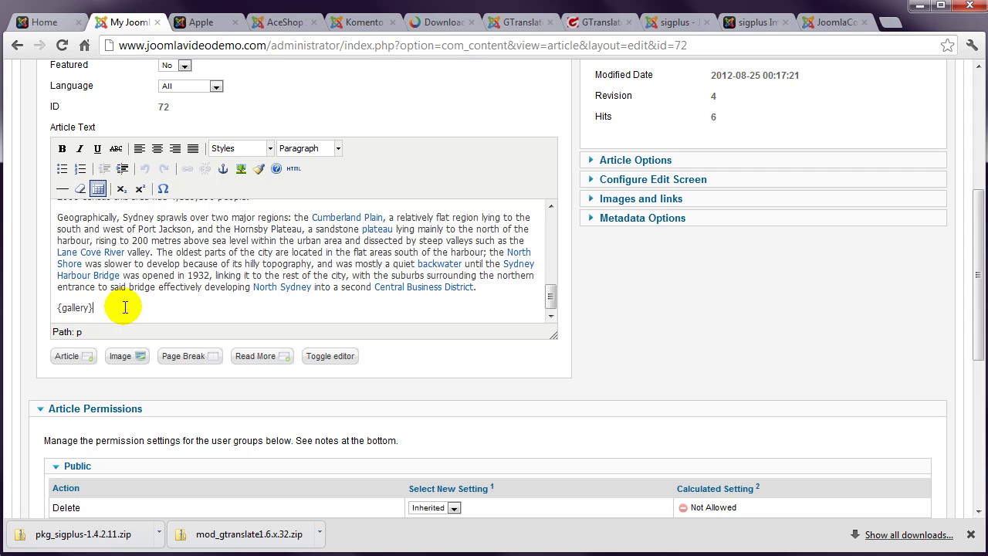
pyautogui.write('sampledata/parks/landscape')
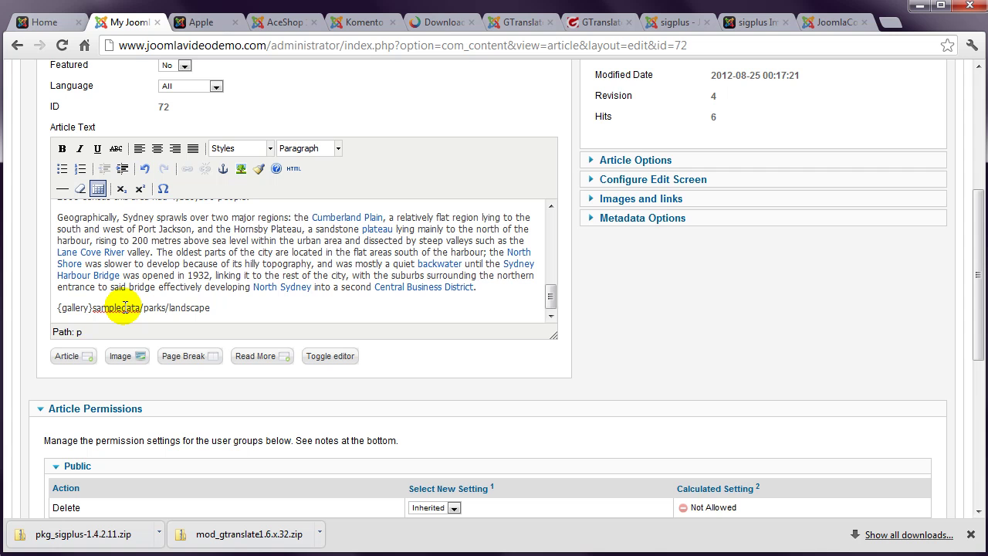
pyautogui.write('{/gallery}')
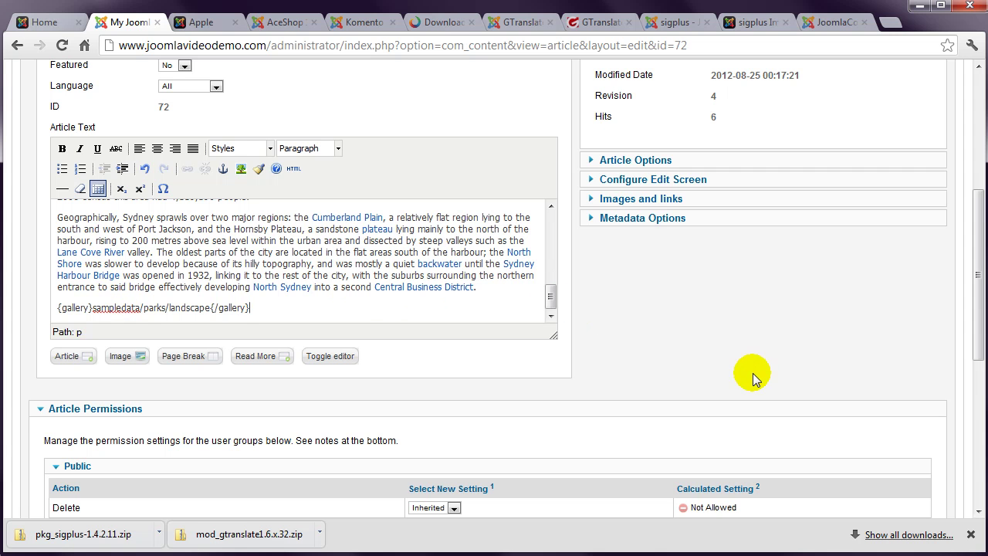
pyautogui.scroll(4, 976, 304)
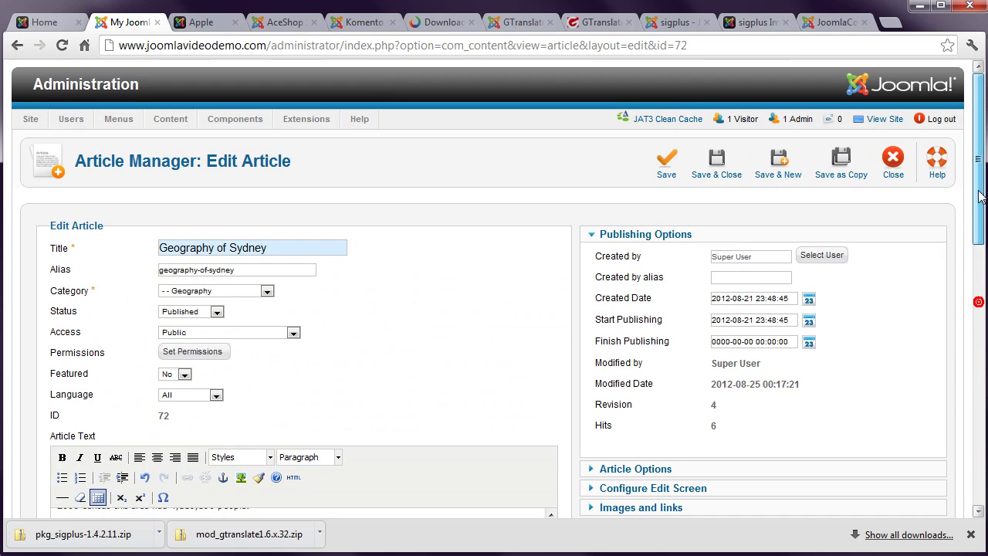
pyautogui.click(719, 171)
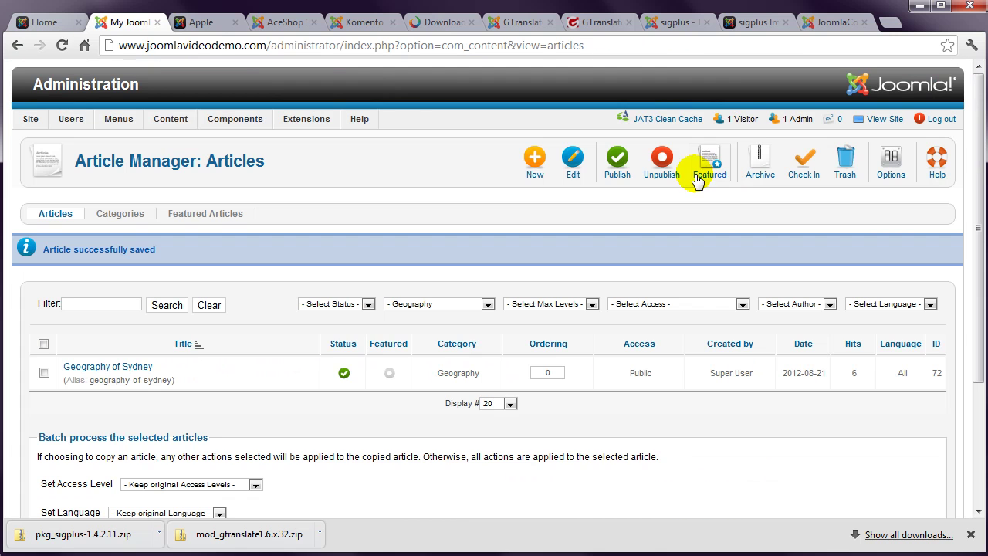
# Step: Reload the public home page and open the Geography of Sydney article
pyautogui.click(38, 22)
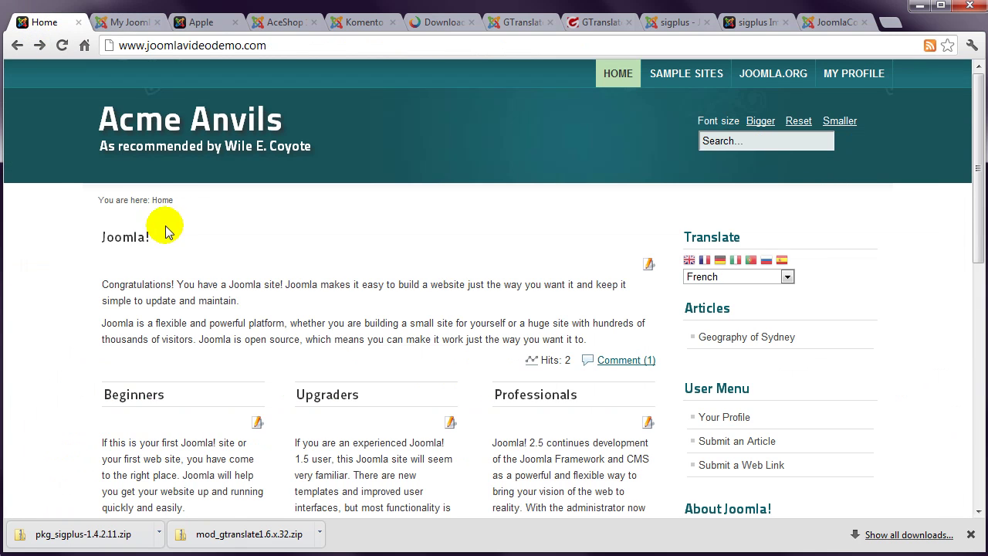
pyautogui.click(61, 44)
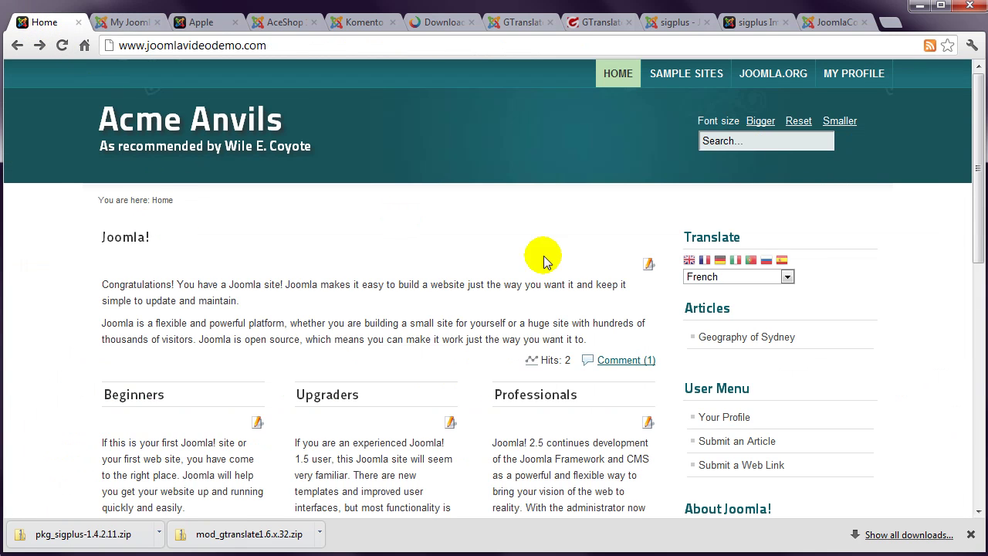
pyautogui.click(745, 338)
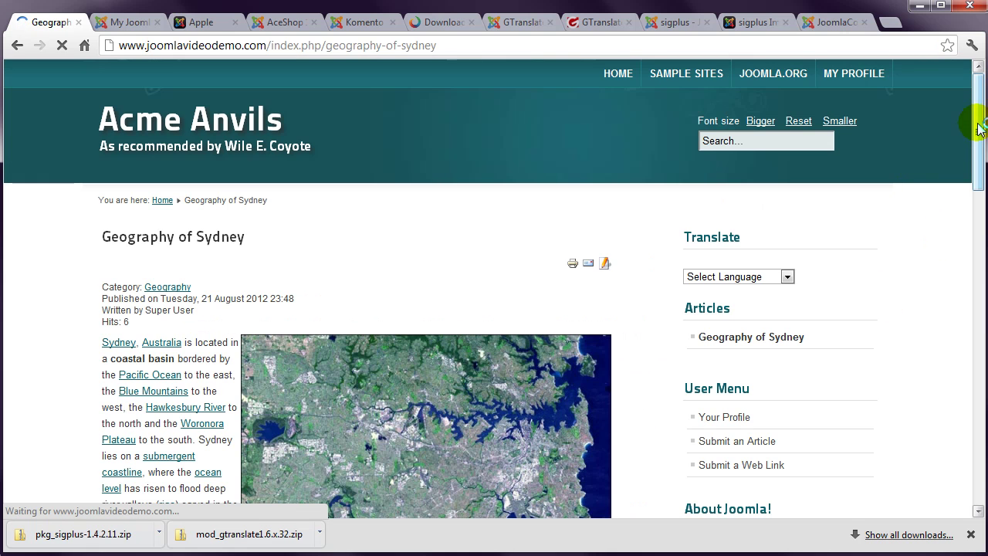
pyautogui.moveTo(980, 123); pyautogui.dragTo(981, 288)
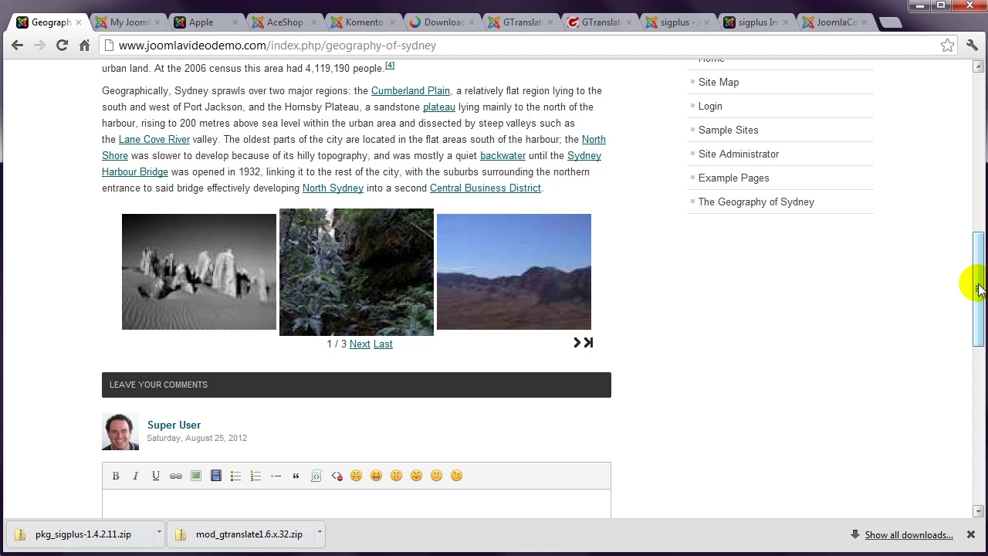
# Step: Page the gallery through to page 3, enlarge the mountain photo in the lightbox, then close it
pyautogui.click(363, 344)
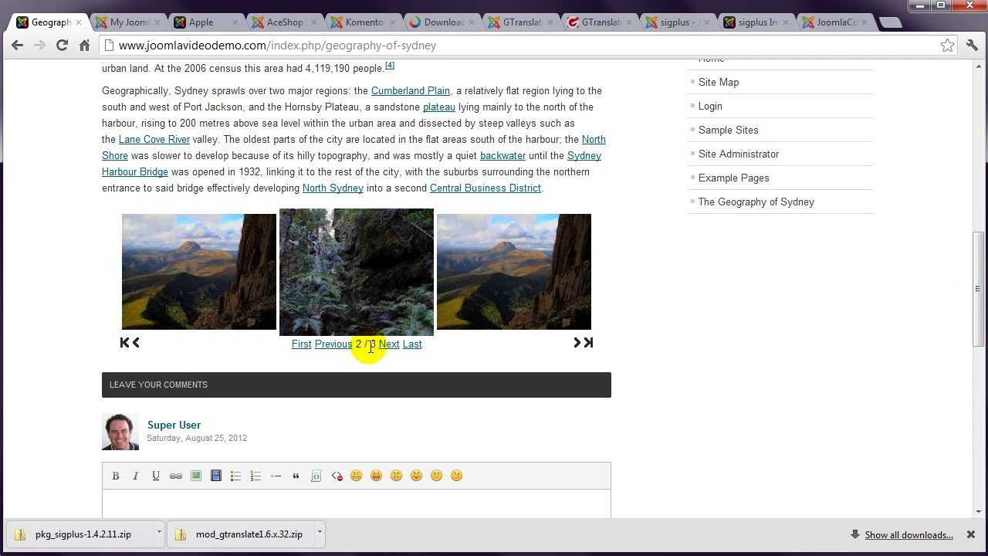
pyautogui.click(385, 345)
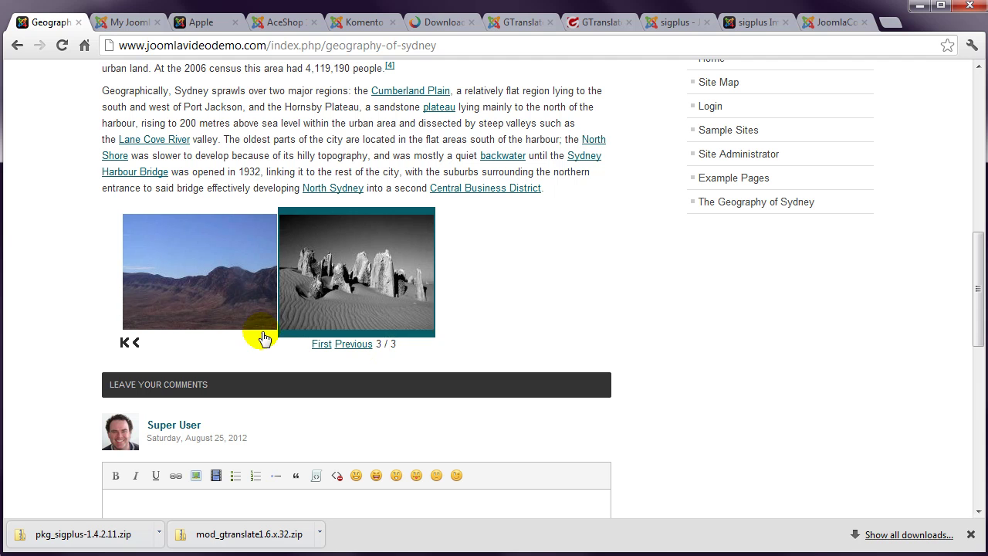
pyautogui.click(190, 290)
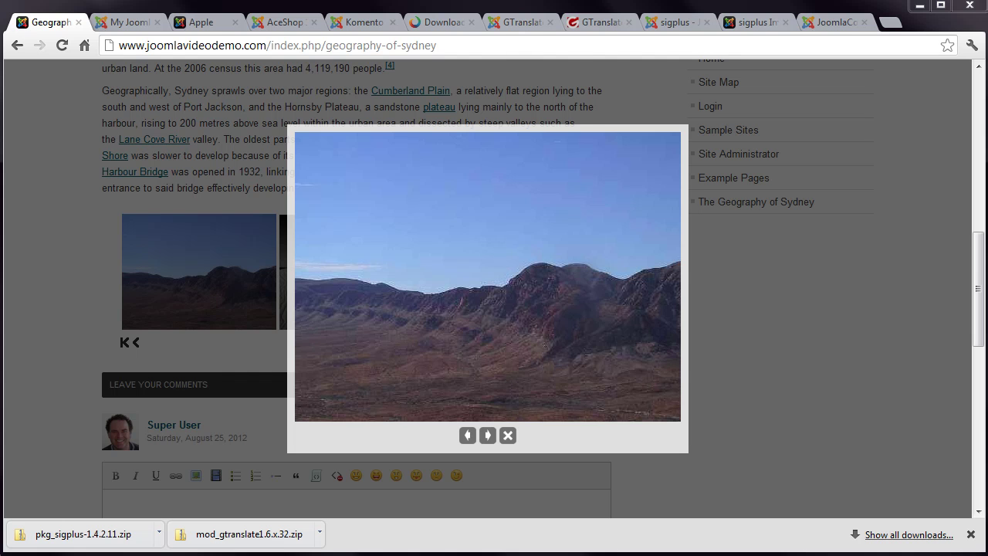
pyautogui.click(509, 435)
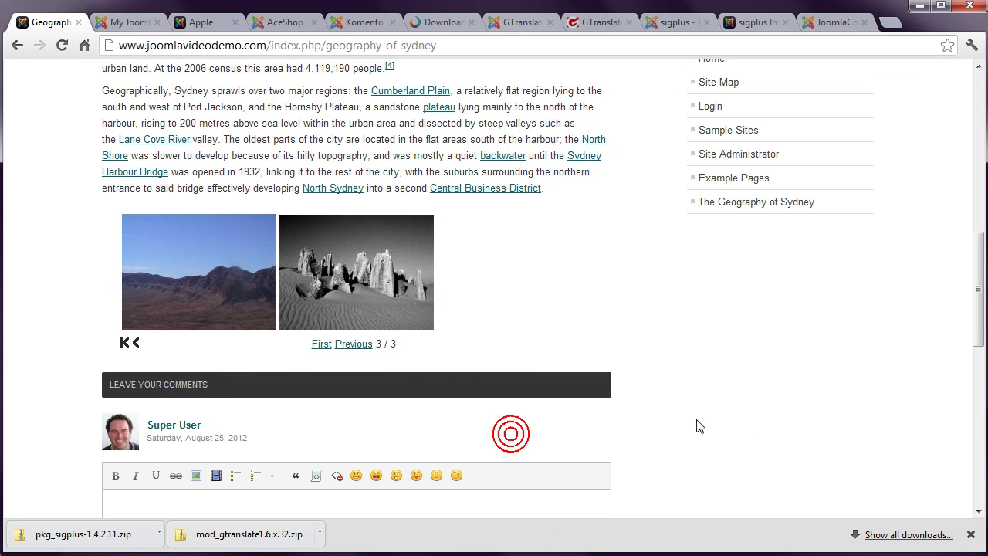